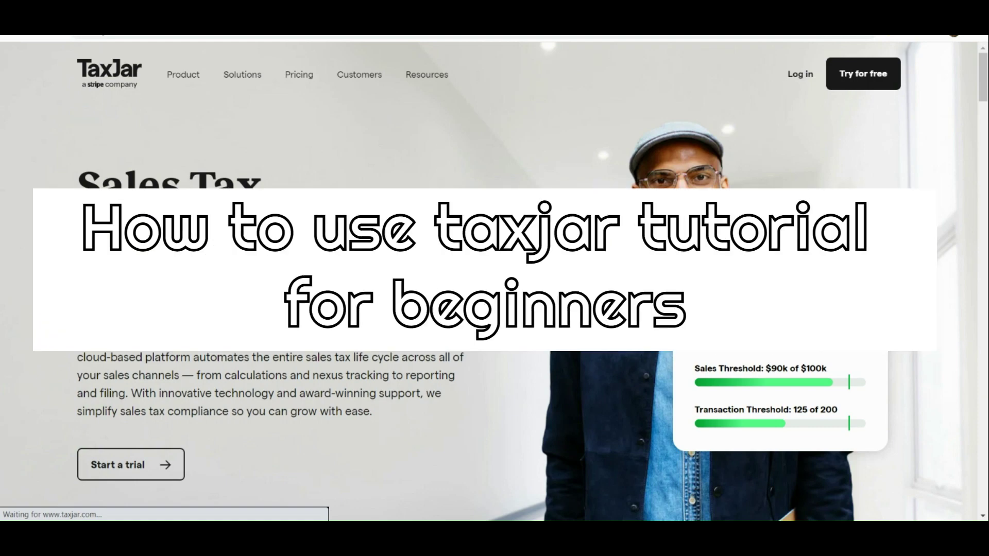
- Scroll down the TaxJar homepage and start playing the product overview video
scroll(489, 309, "down", 7)
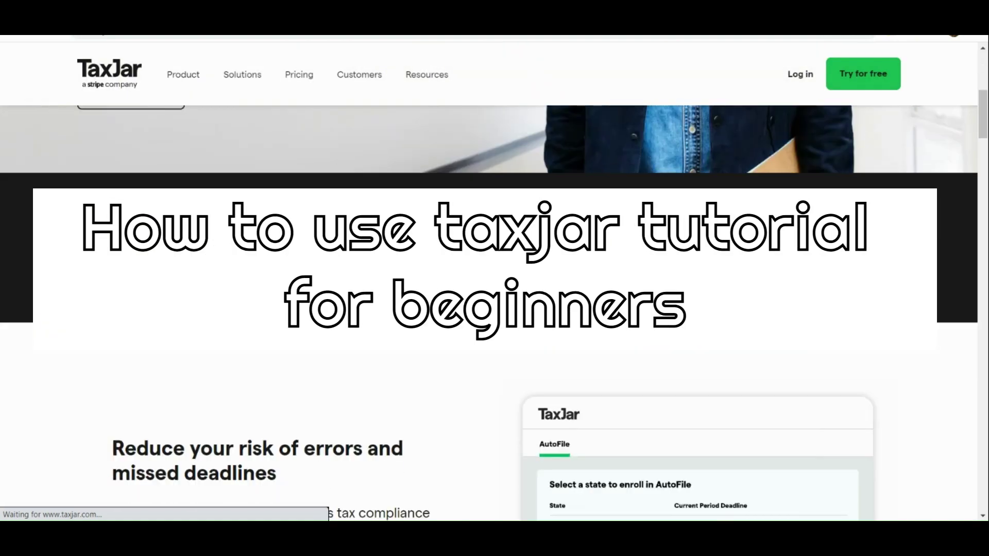
scroll(446, 206, "down", 8)
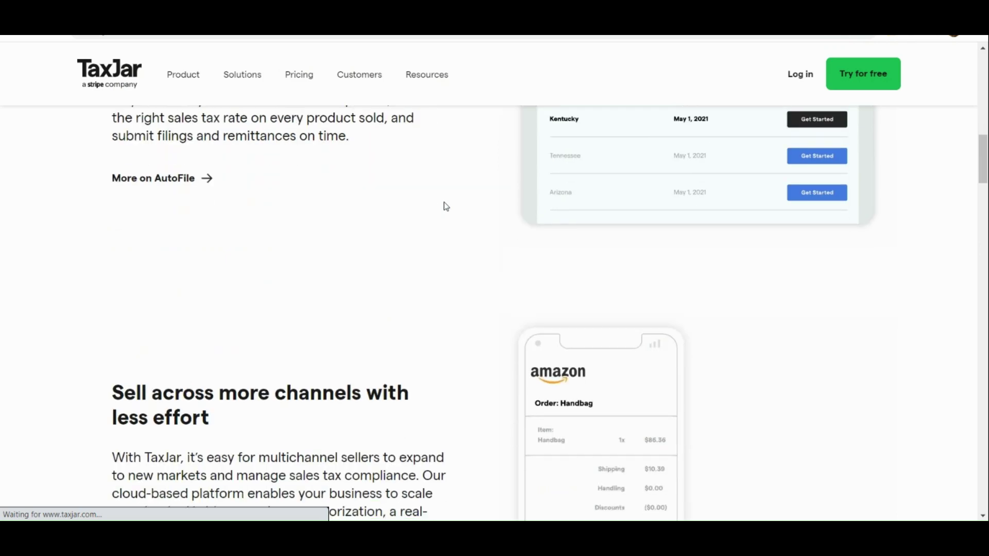
scroll(446, 206, "down", 11)
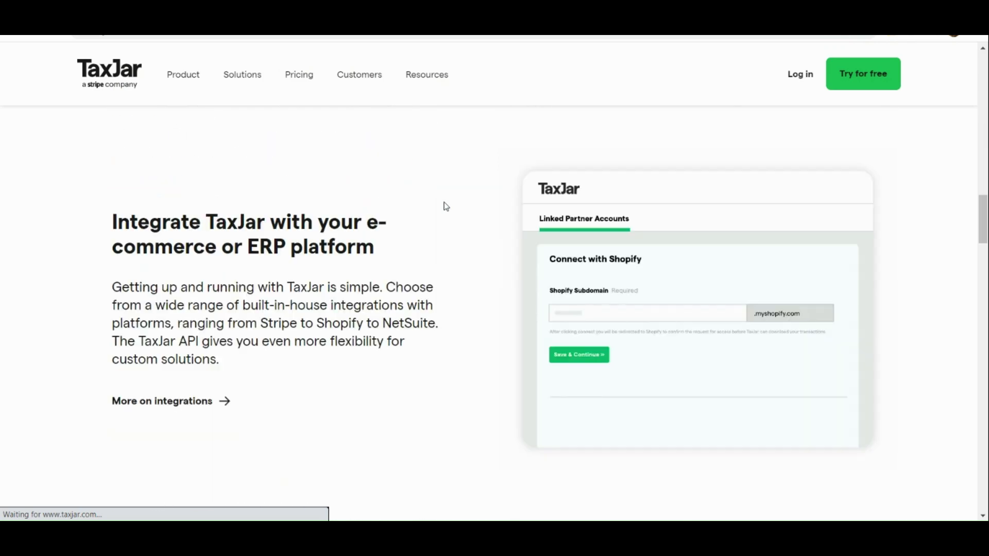
scroll(446, 206, "down", 11)
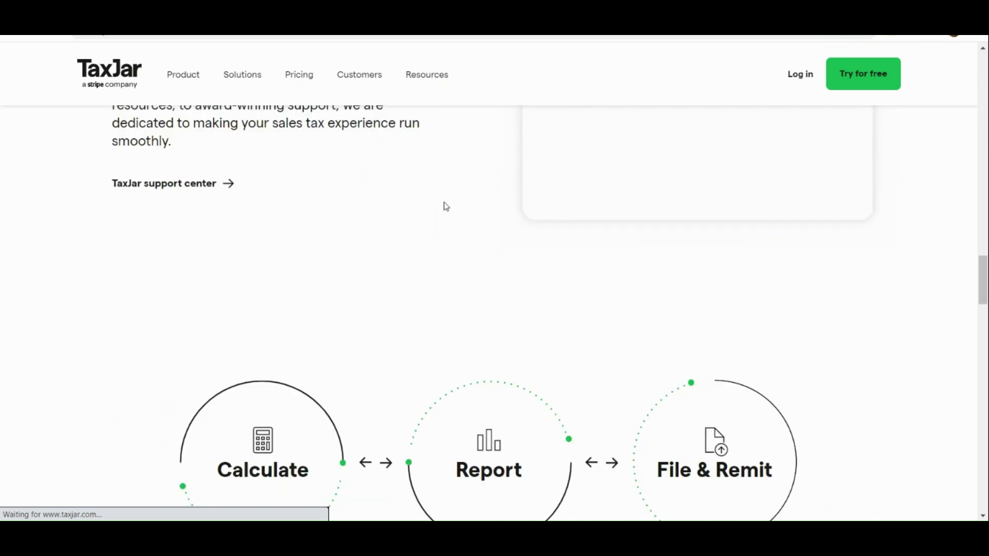
scroll(446, 206, "down", 6)
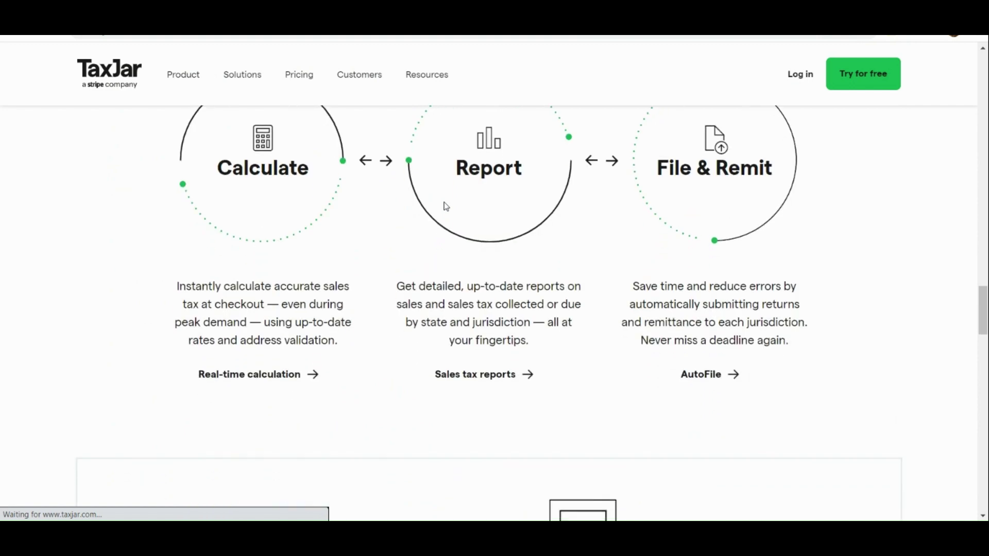
scroll(446, 206, "down", 5)
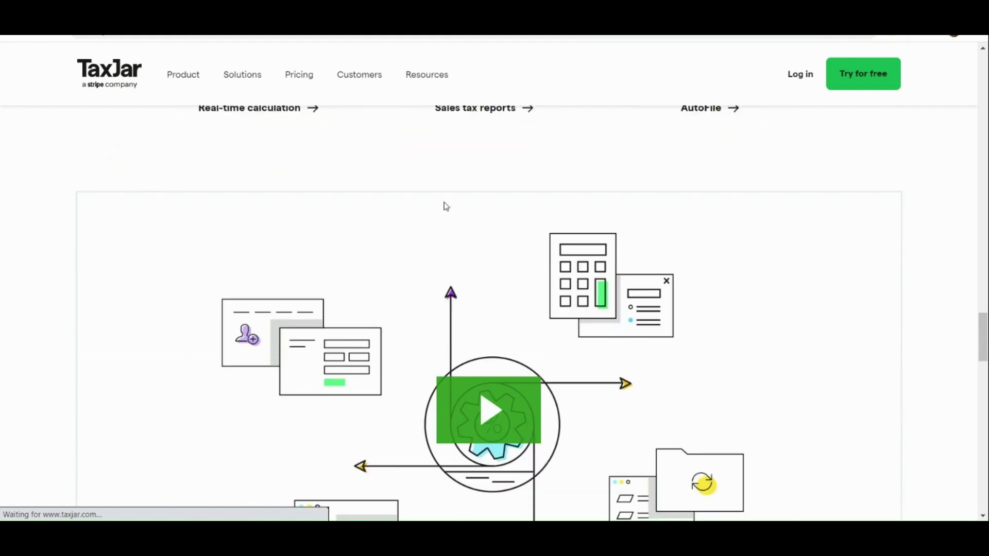
scroll(446, 206, "down", 5)
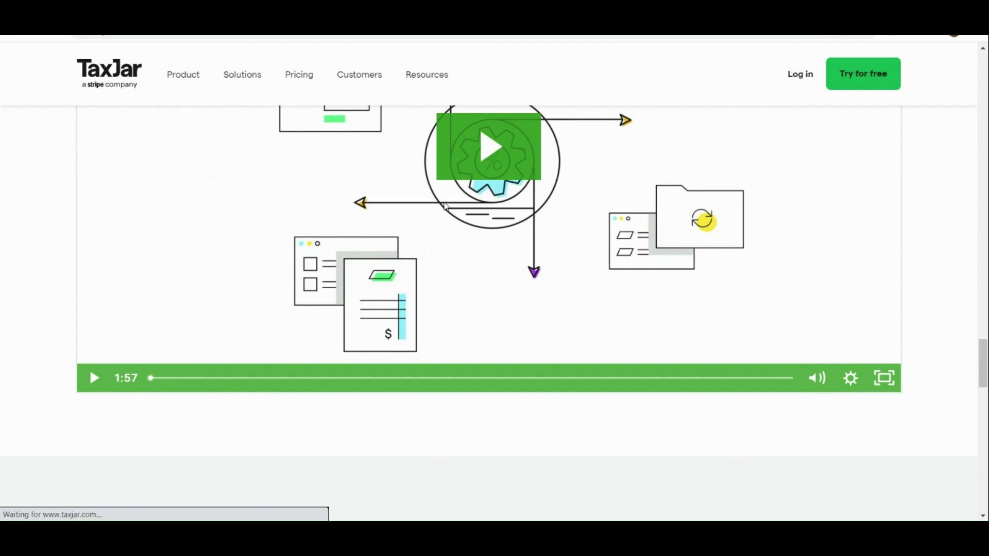
scroll(446, 207, "down", 1)
scroll(446, 206, "up", 3)
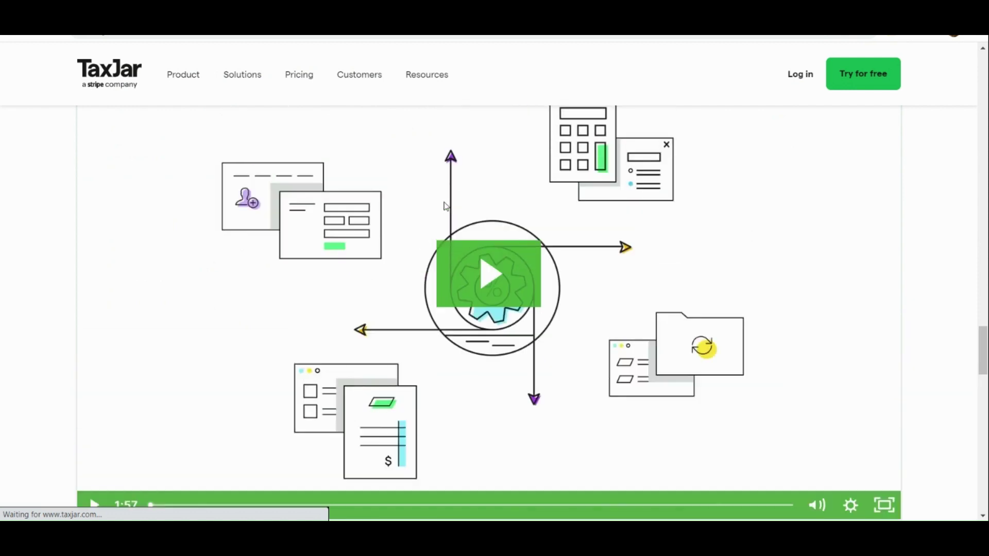
scroll(483, 257, "down", 1)
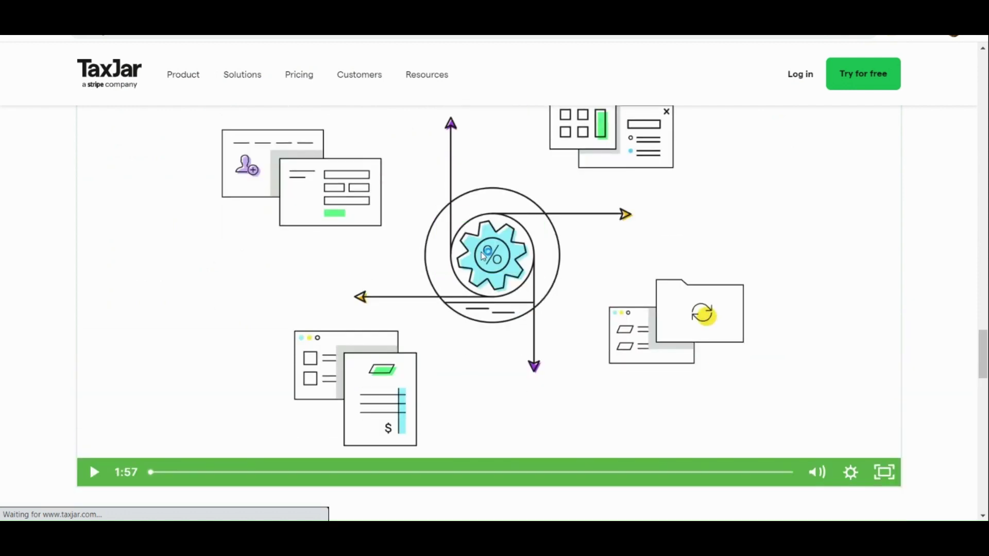
left_click(483, 256)
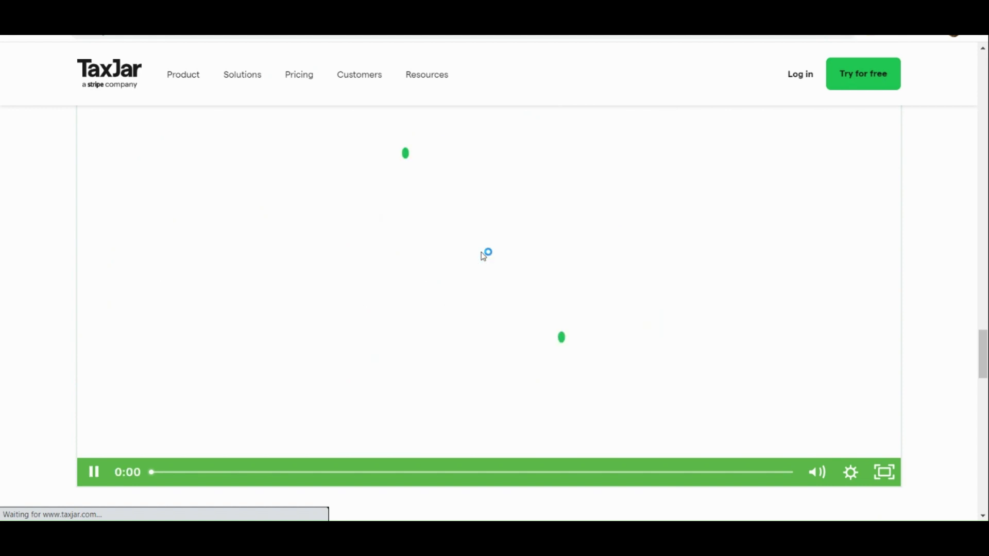
- Browse further down the homepage, then return to the 'Sales Tax Compliance' headline
scroll(483, 256, "up", 1)
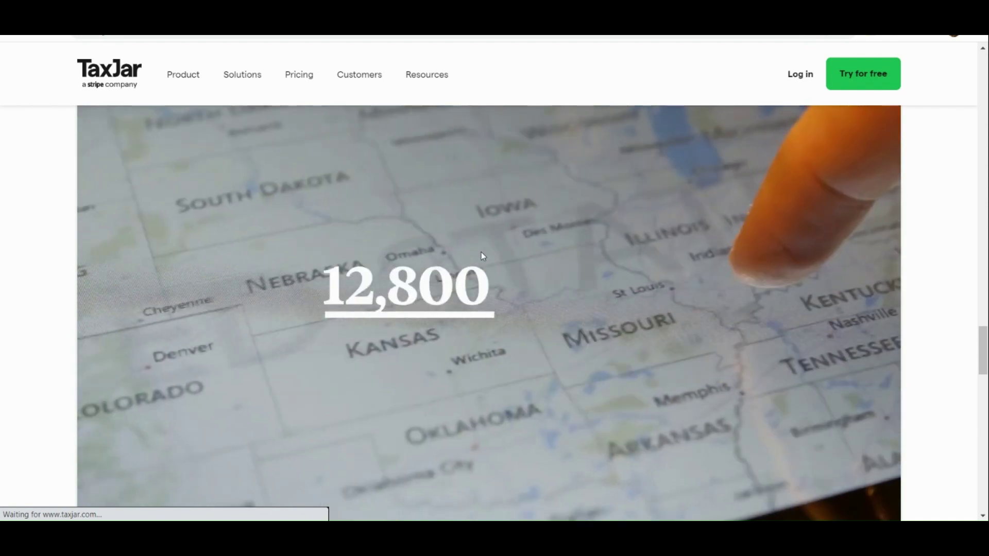
scroll(482, 255, "down", 9)
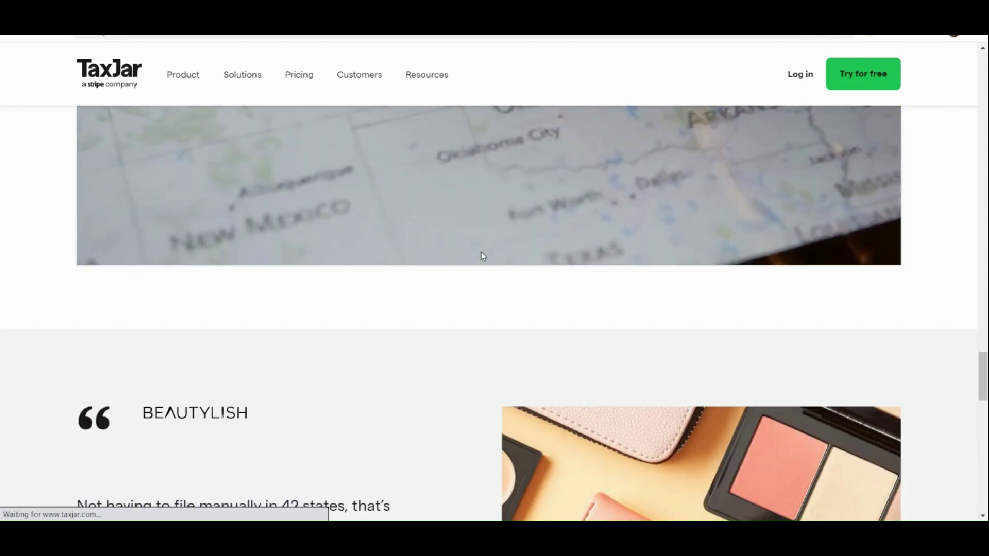
scroll(481, 253, "down", 4)
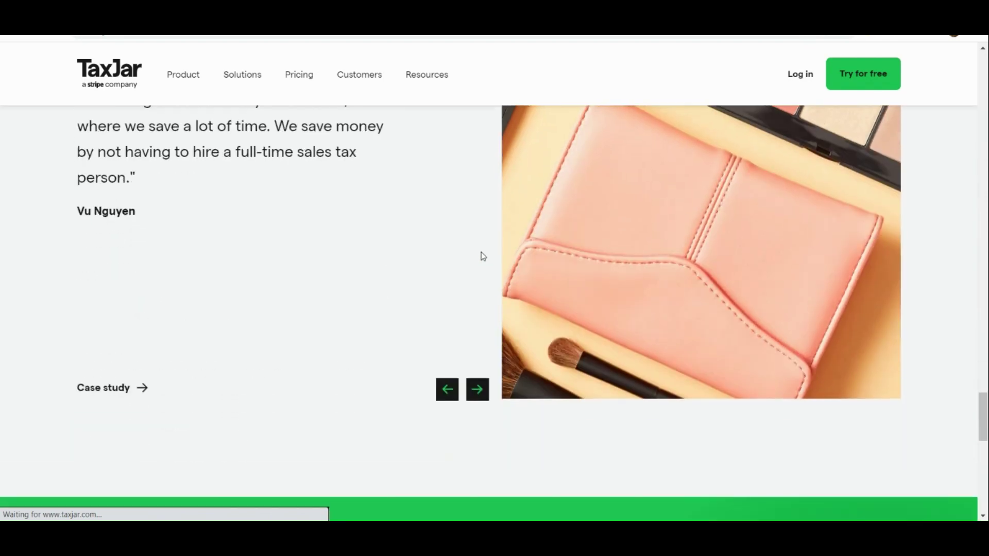
scroll(481, 253, "down", 6)
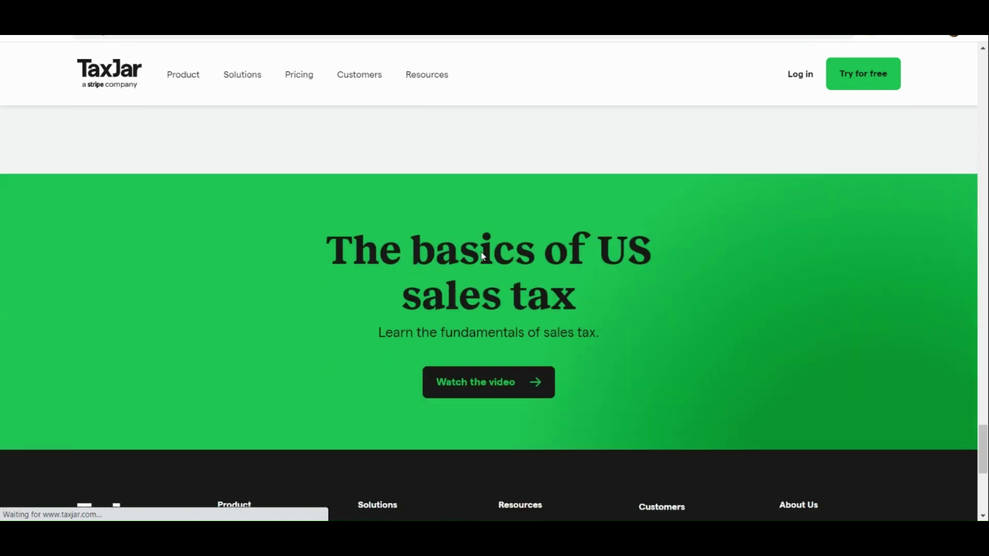
scroll(482, 256, "down", 4)
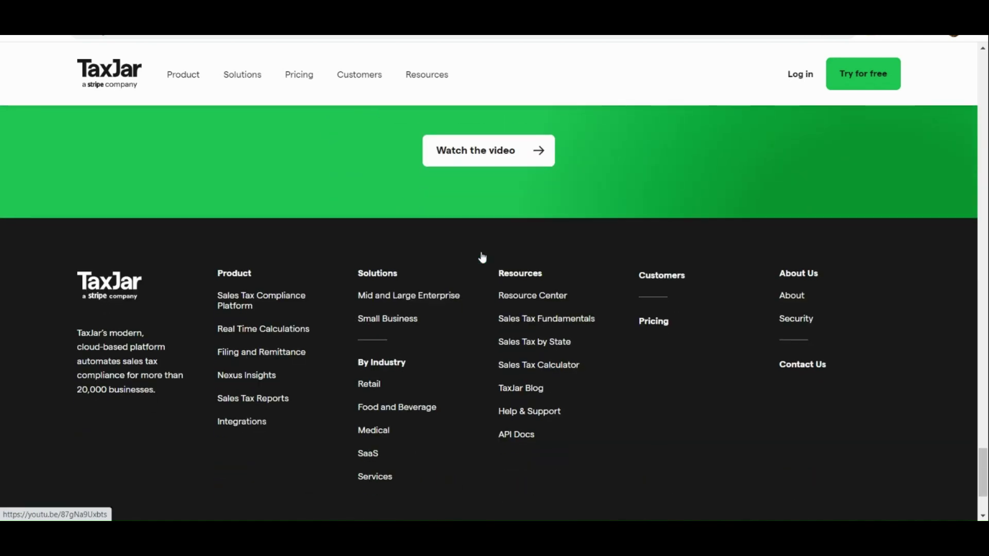
scroll(483, 256, "up", 10)
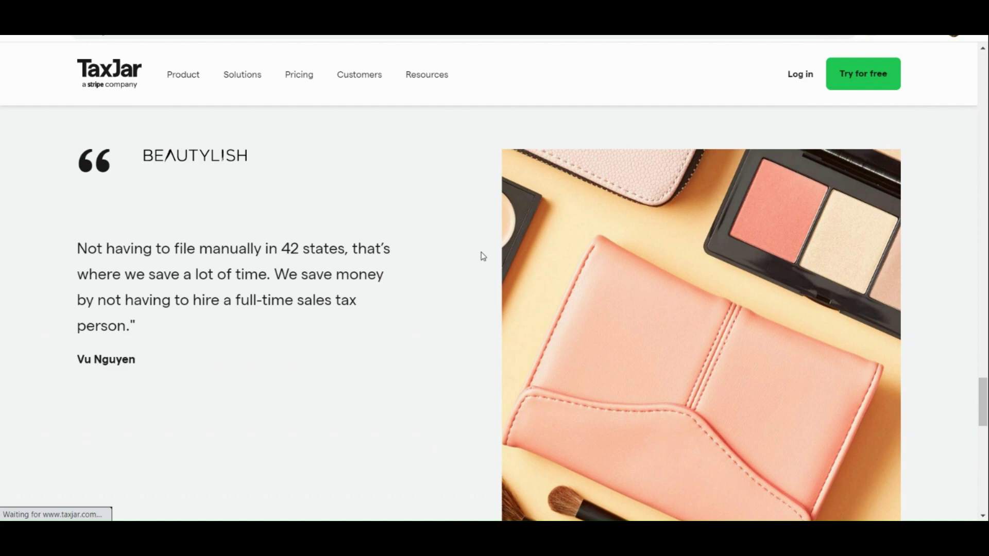
scroll(481, 252, "up", 7)
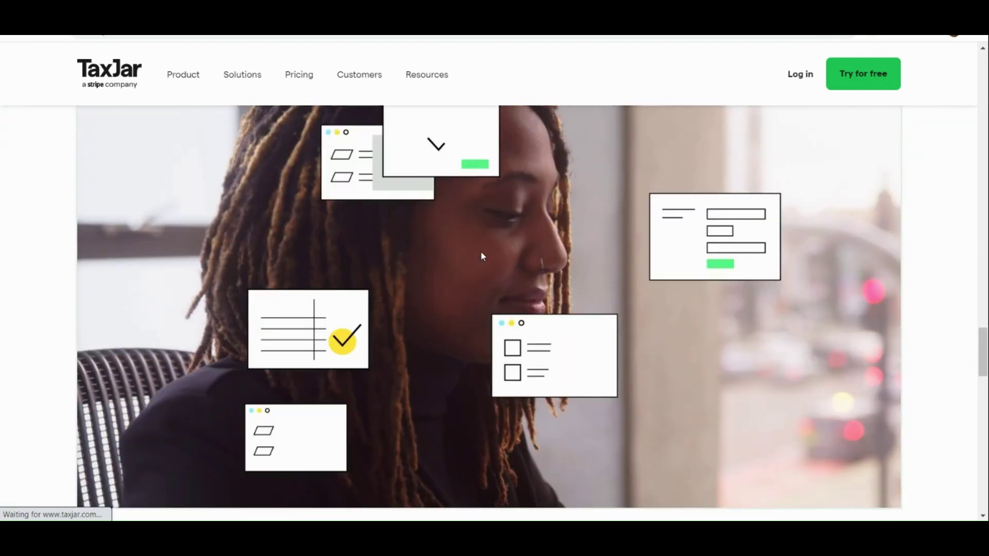
scroll(483, 256, "up", 5)
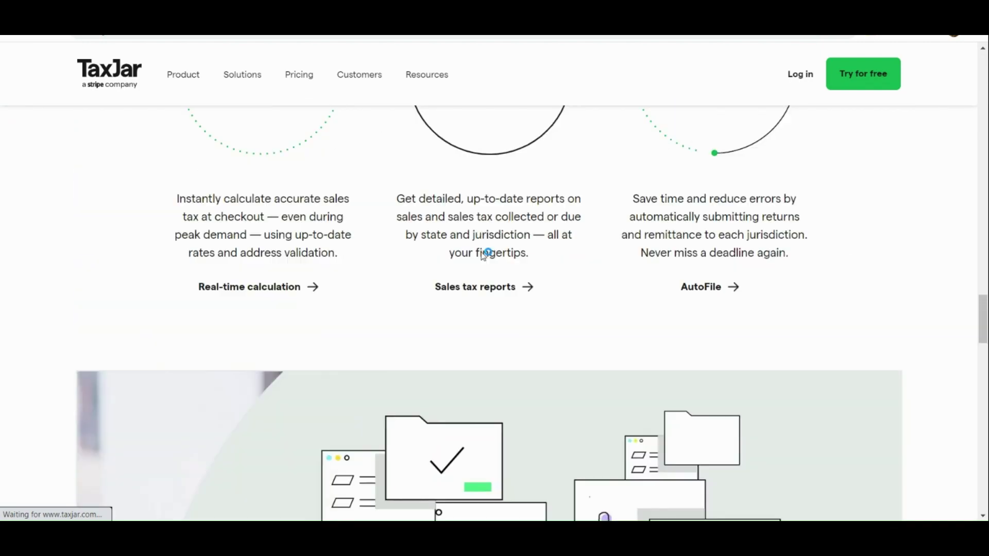
scroll(484, 255, "up", 10)
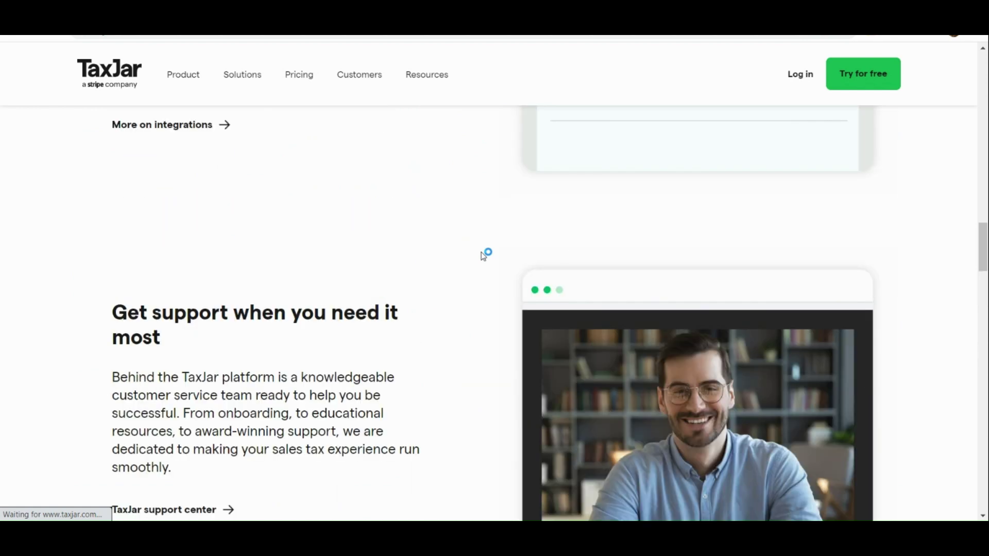
scroll(484, 254, "up", 10)
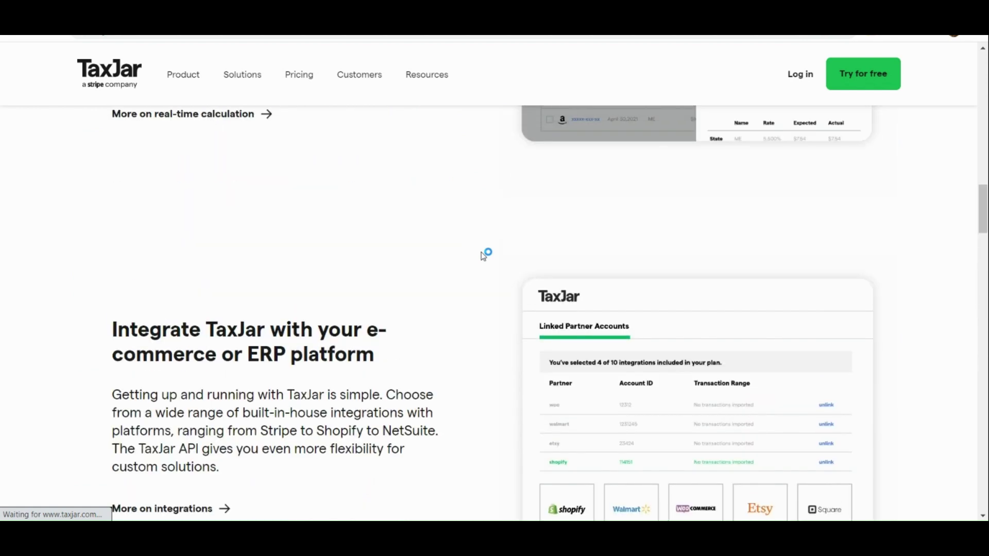
scroll(483, 256, "up", 12)
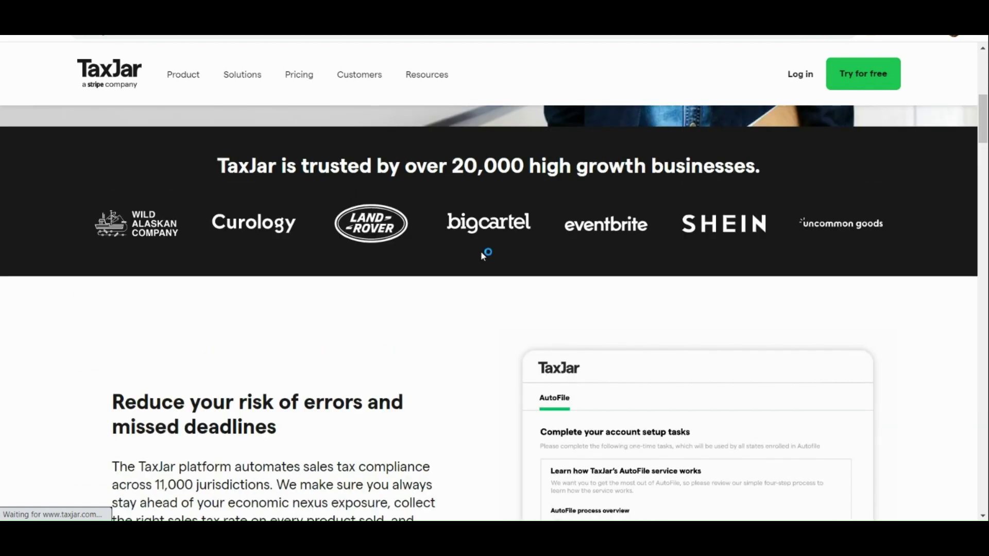
scroll(482, 253, "up", 5)
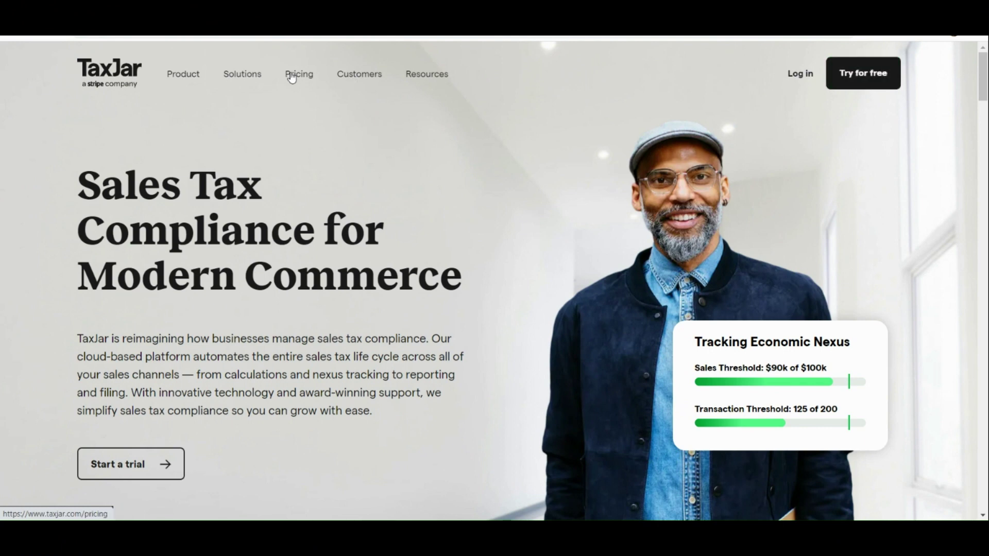
- Open Pricing and scroll past the $19 Starter and $99 Professional cards to the AutoFile and Reporting comparison rows
scroll(289, 77, "up", 5)
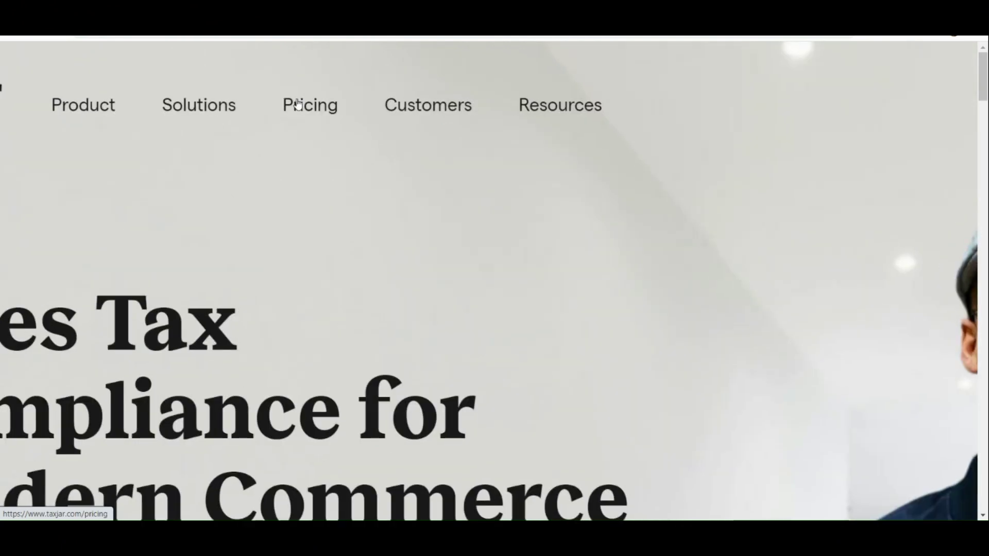
left_click(298, 103)
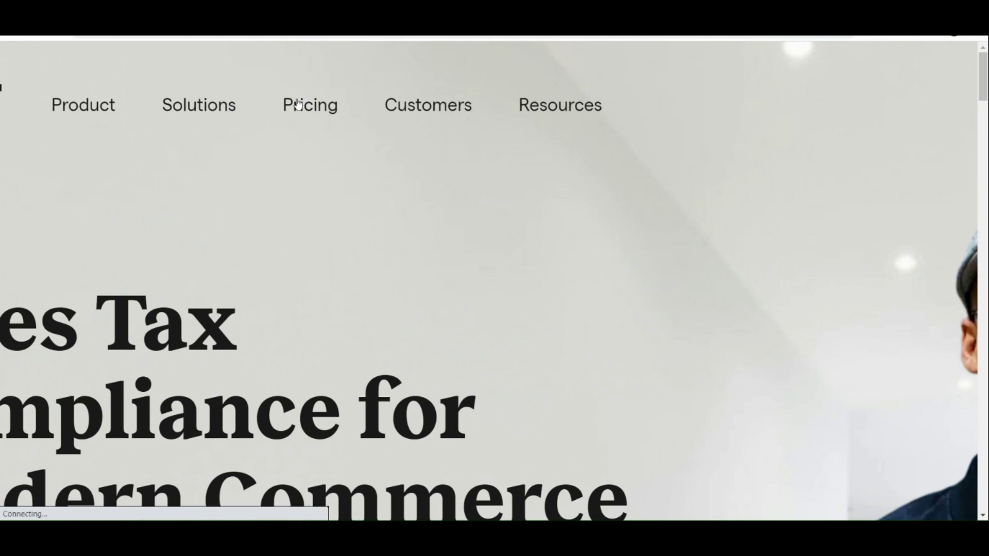
scroll(298, 104, "down", 5)
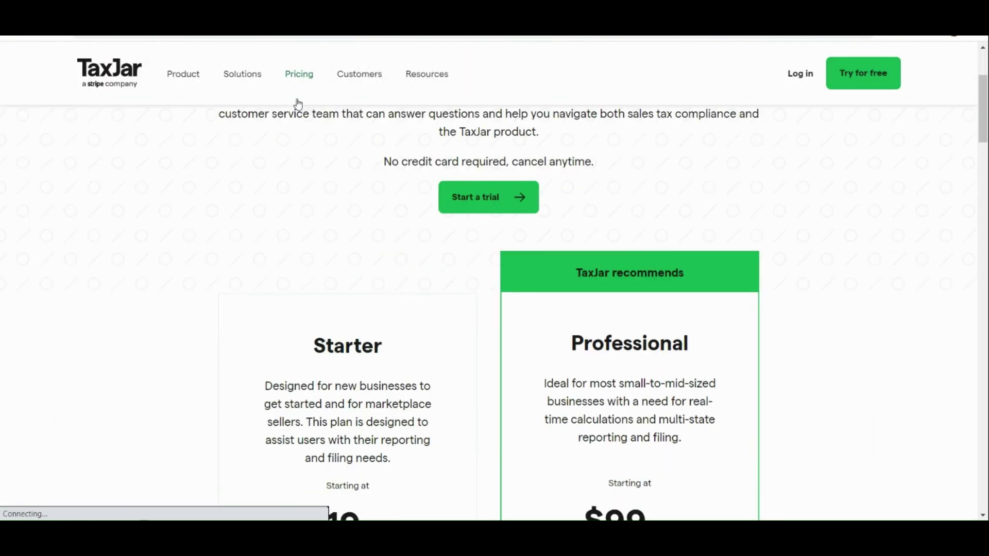
scroll(299, 104, "down", 1)
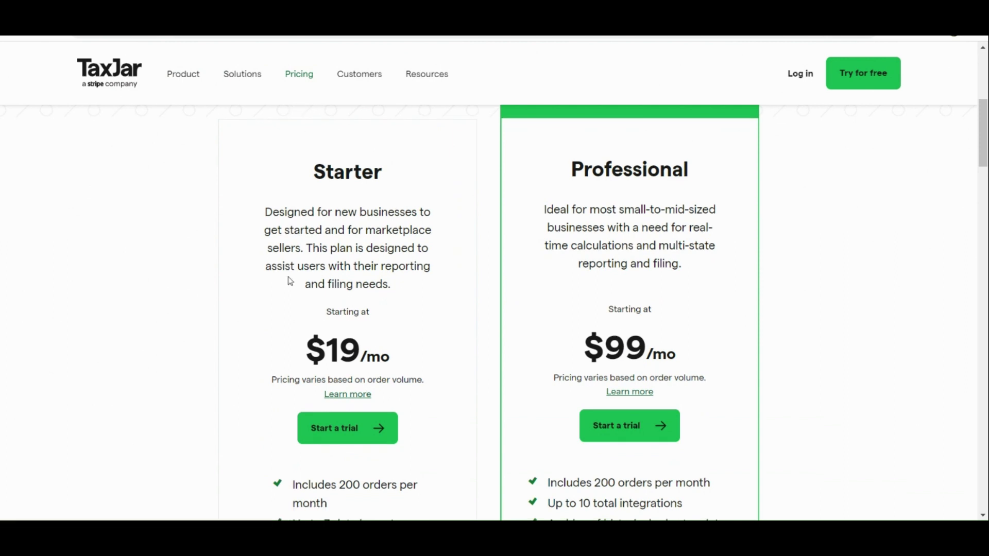
scroll(290, 280, "down", 1)
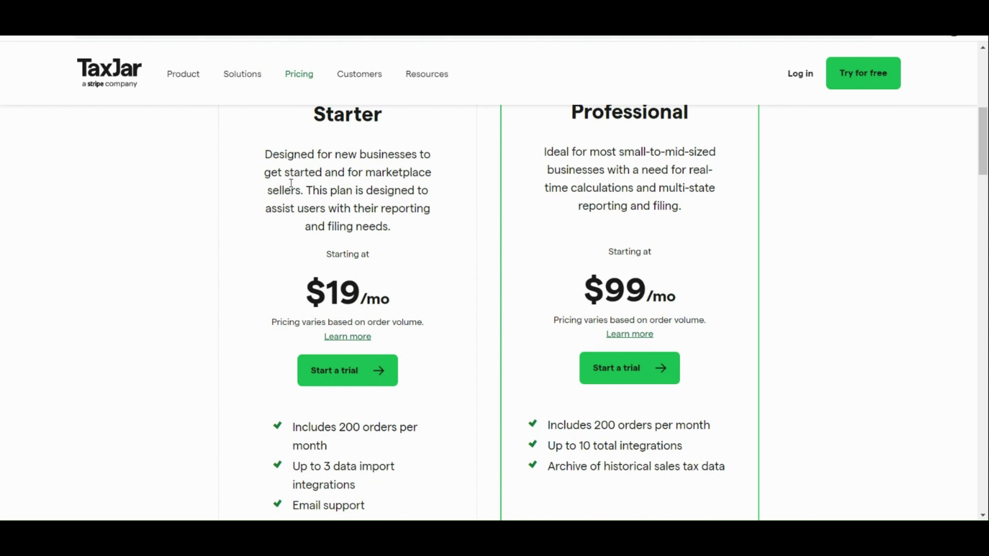
scroll(291, 183, "up", 1)
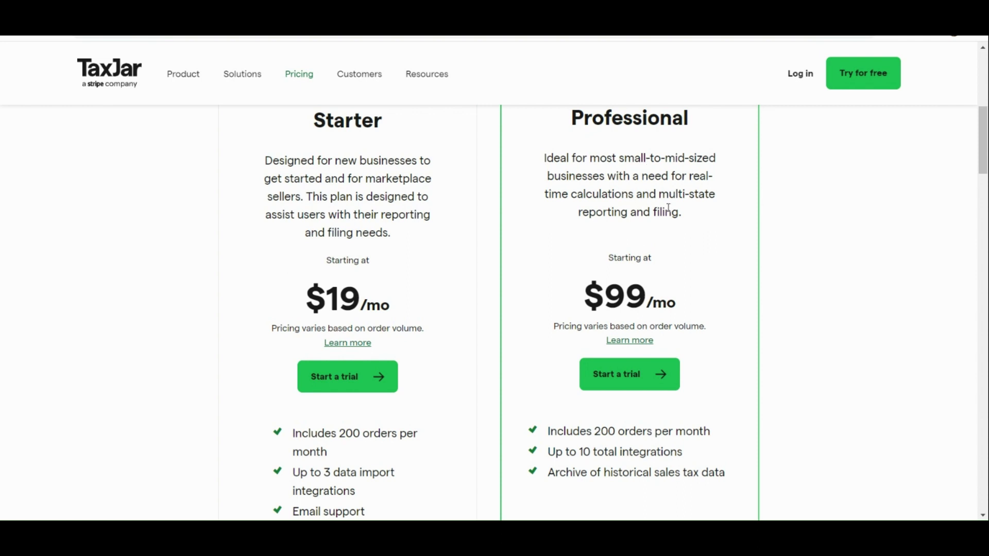
scroll(668, 207, "down", 3)
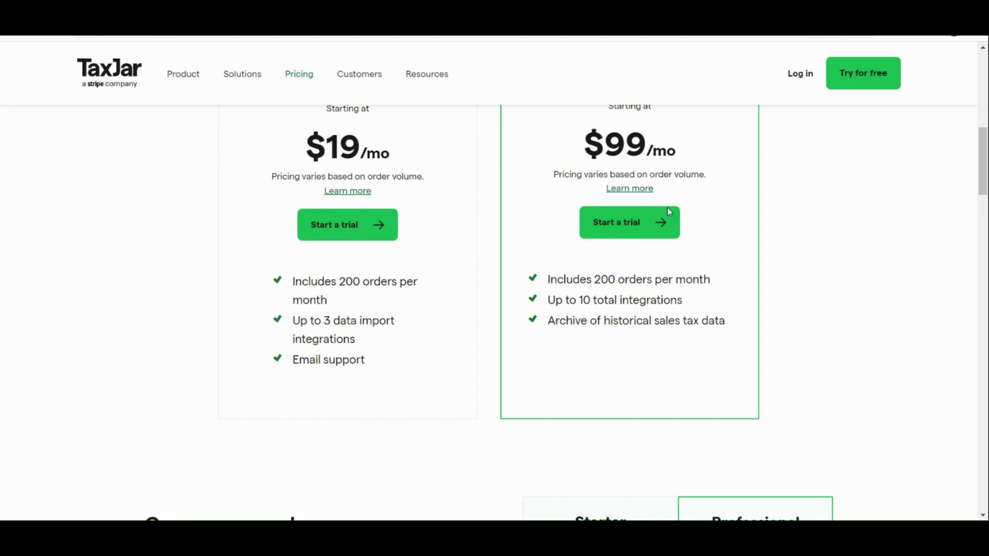
scroll(514, 311, "down", 2)
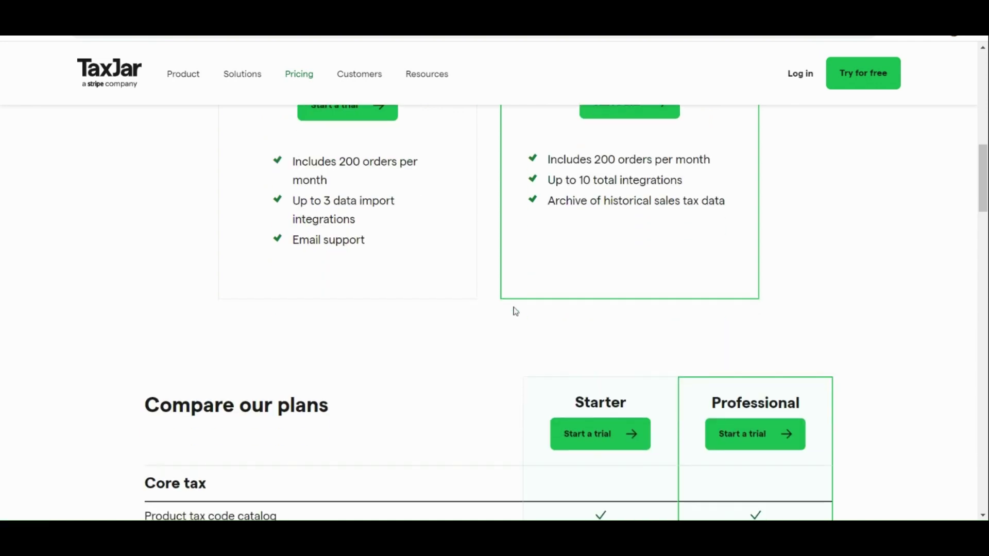
scroll(516, 312, "down", 4)
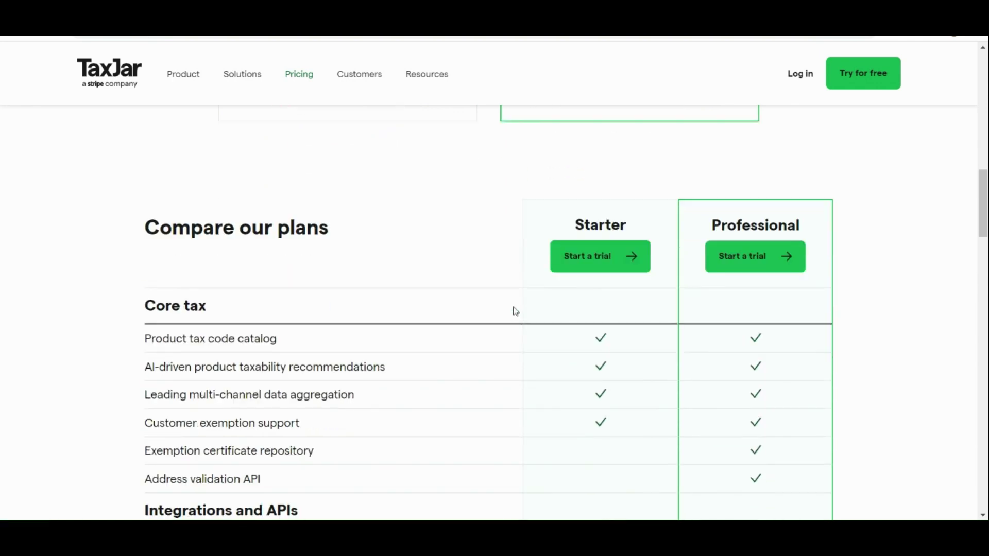
scroll(516, 312, "down", 5)
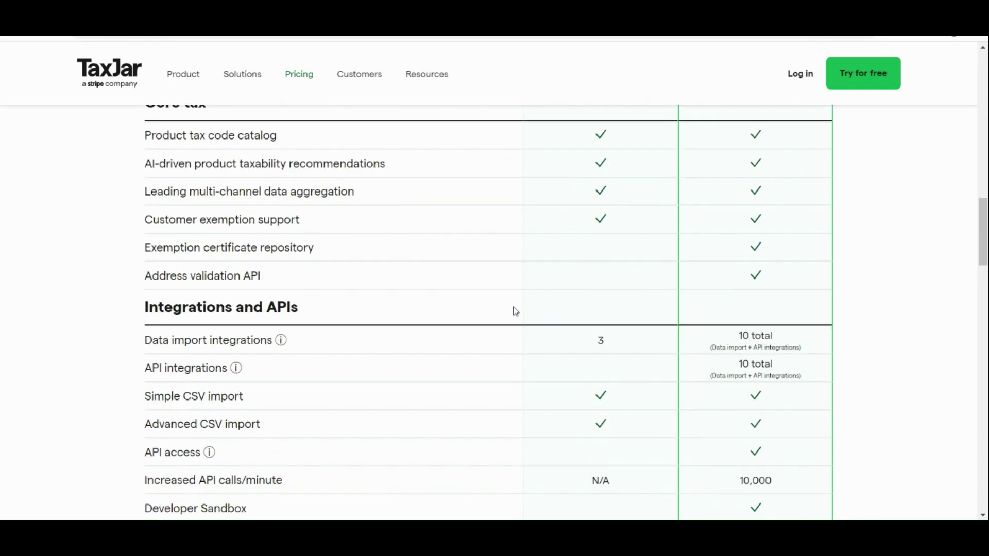
scroll(516, 312, "down", 9)
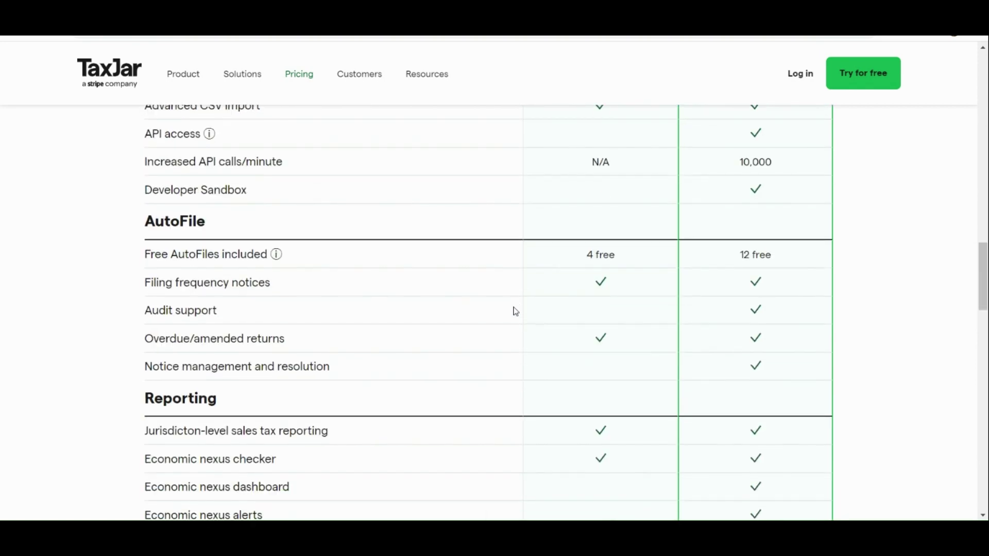
scroll(516, 311, "down", 8)
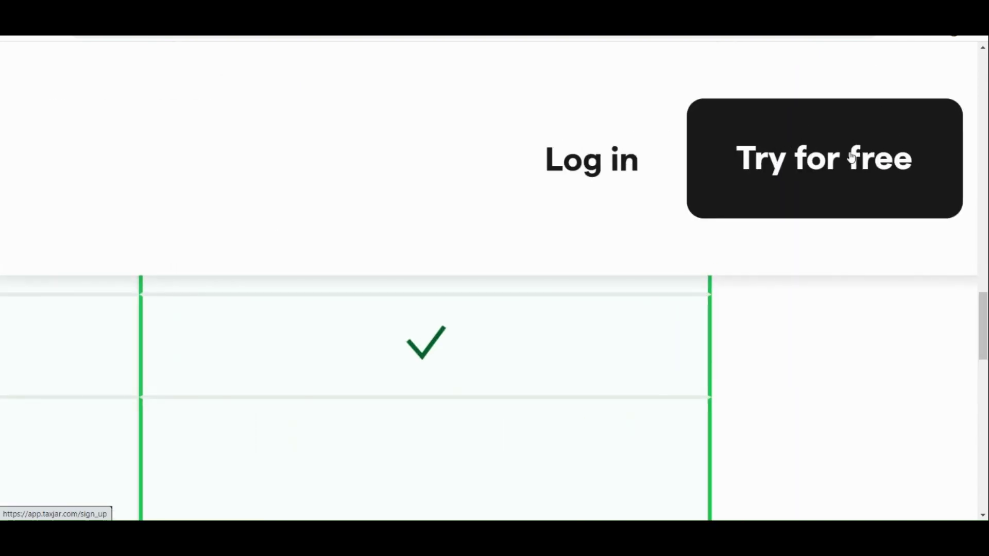
- Start the free-trial sign-up with Try for free, reaching the account setup form
left_click(851, 158)
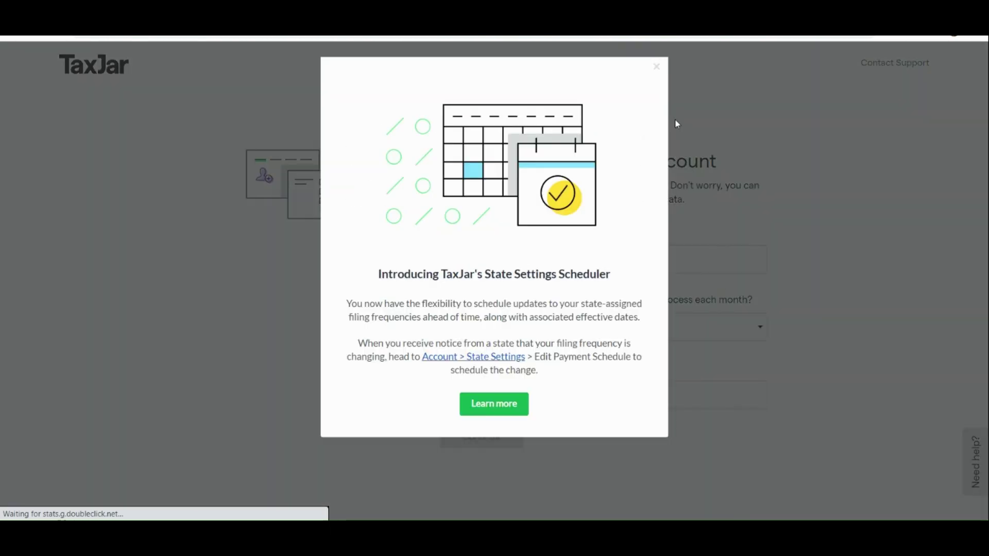
- Dismiss the State Settings Scheduler announcement and save MoonStar with 'Between 0 and 200' monthly orders
left_click(658, 67)
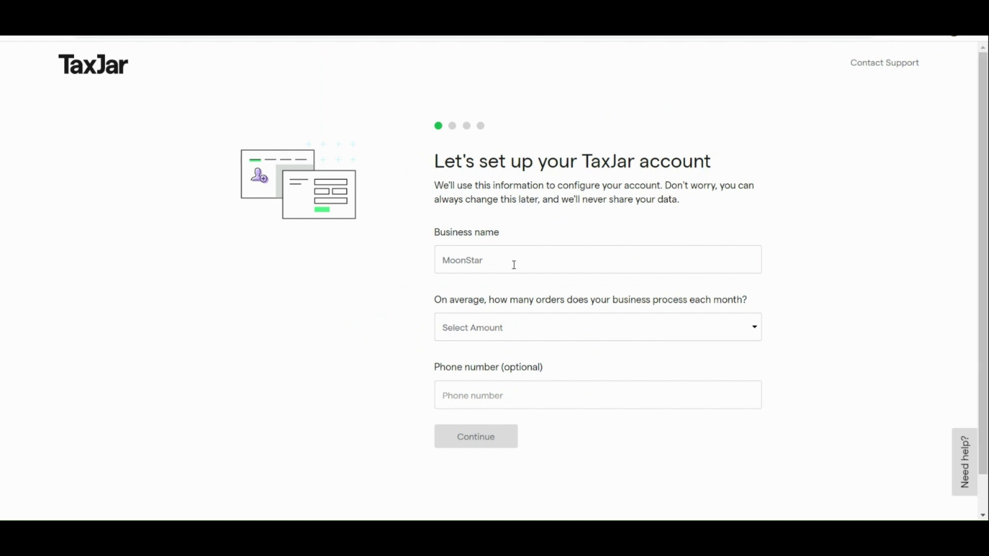
scroll(514, 265, "down", 1)
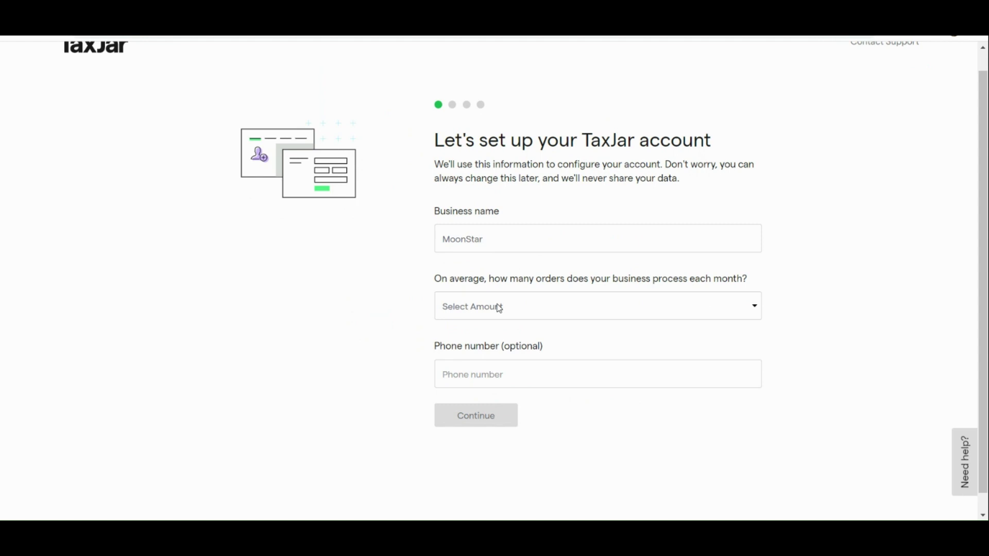
left_click(497, 335)
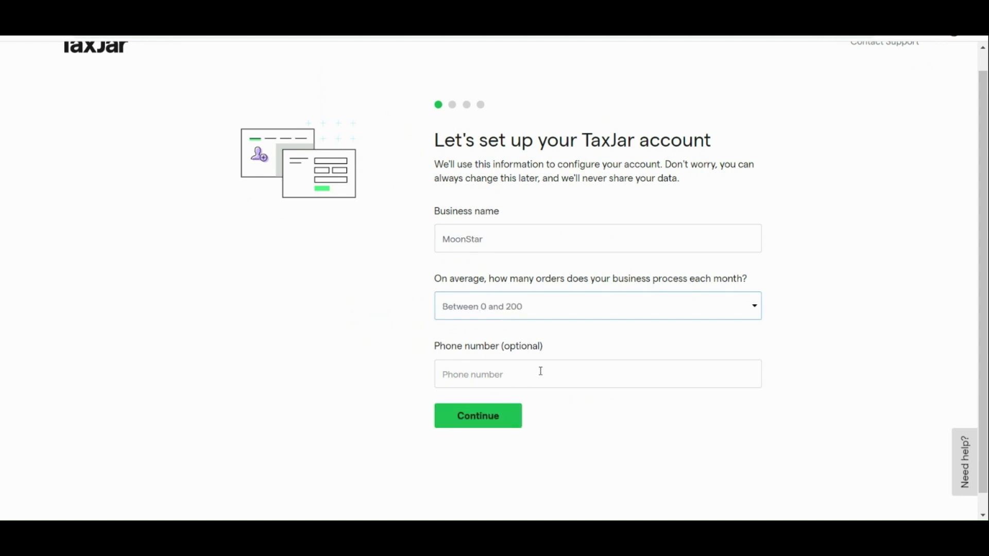
left_click(486, 412)
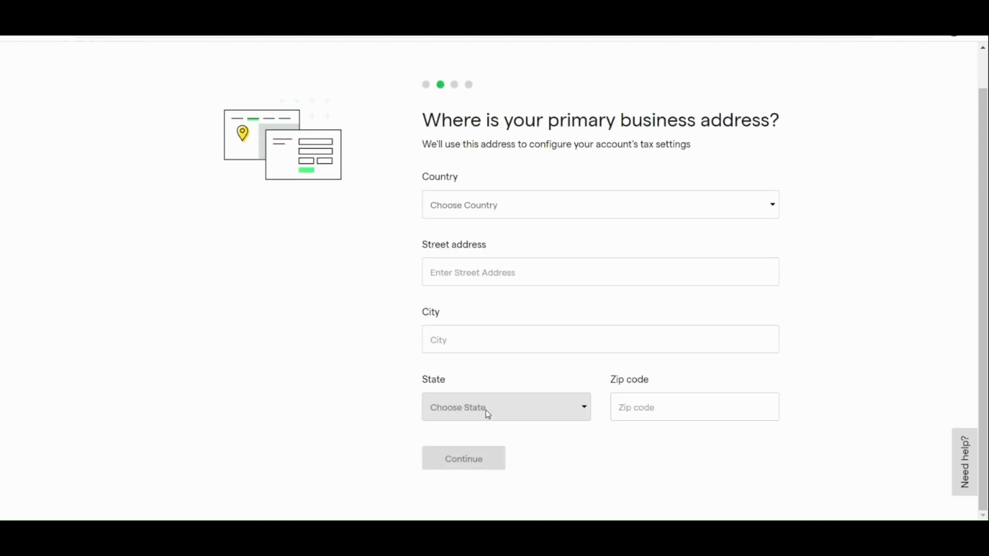
- Choose United States as the business's country
left_click(530, 205)
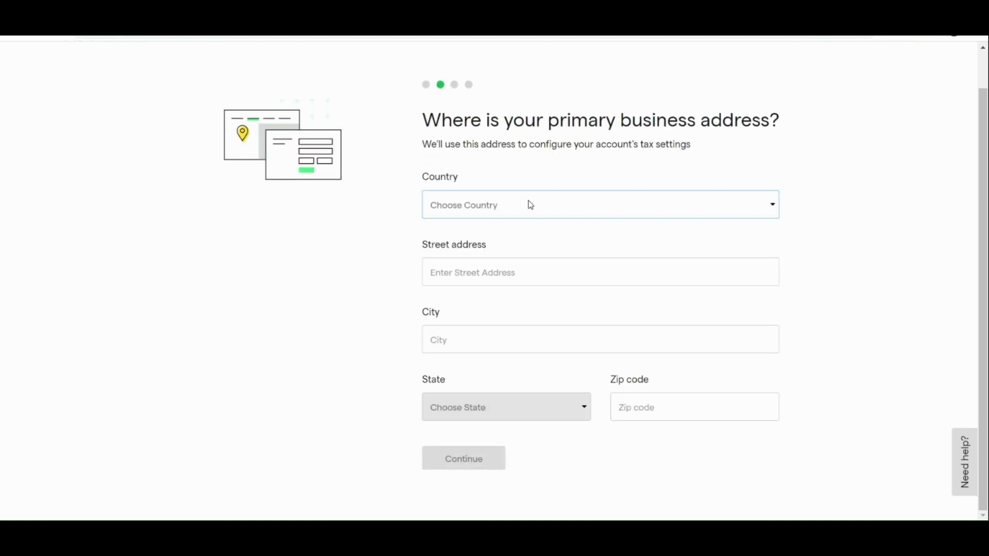
type("Poland")
type("United States")
left_click(483, 268)
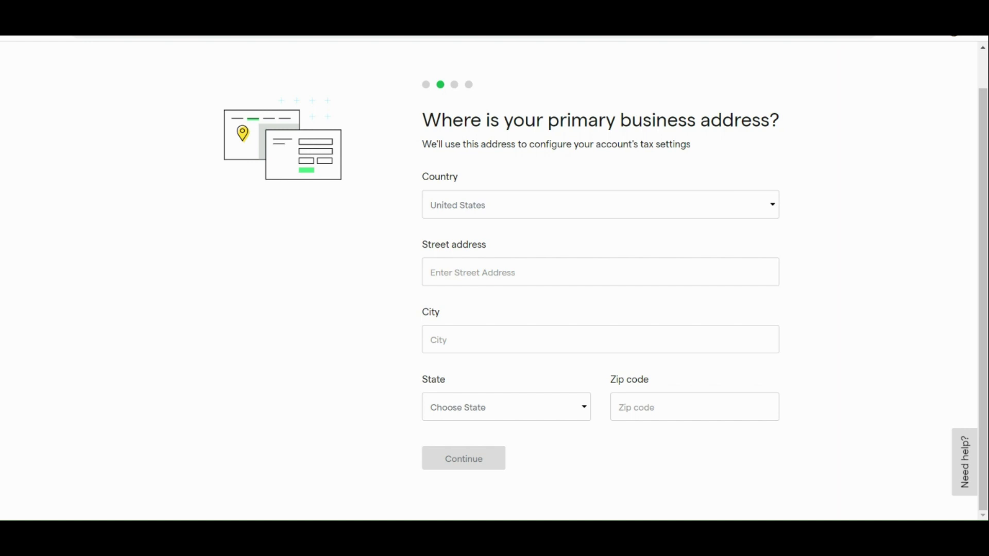
- Begin filling in the business's street address on the primary address step
left_click(474, 233)
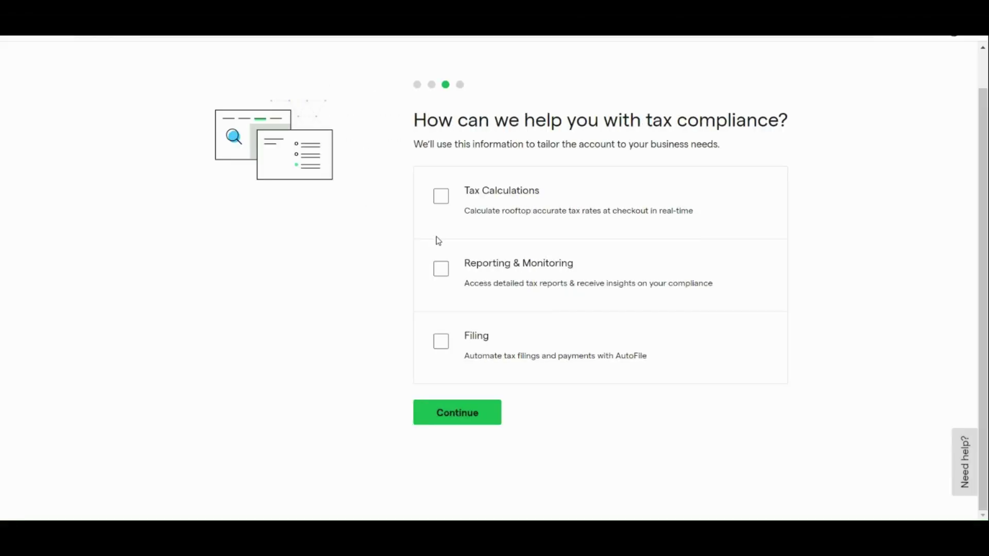
- Select Tax Calculations, Reporting & Monitoring, and Filing as the needed services
left_click(449, 204)
left_click(443, 269)
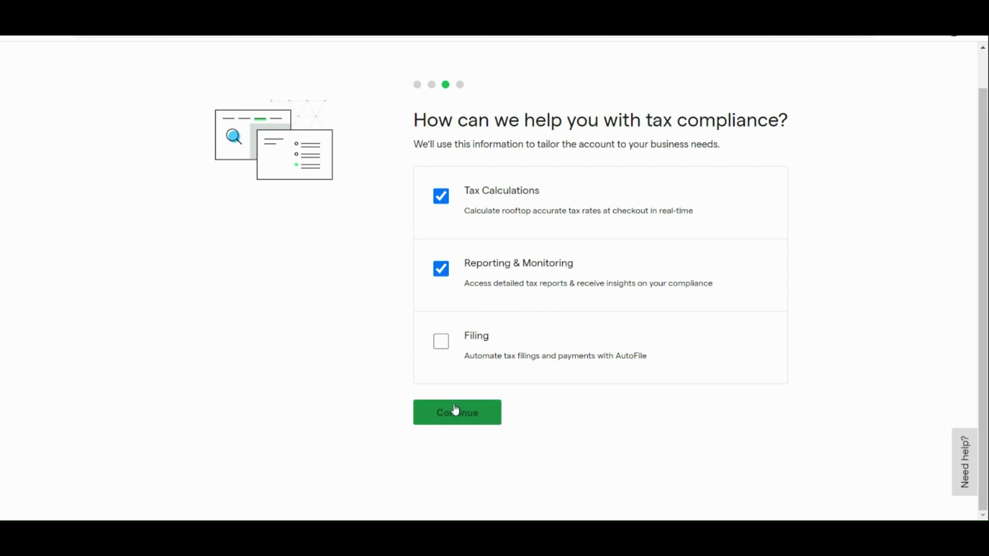
left_click(447, 347)
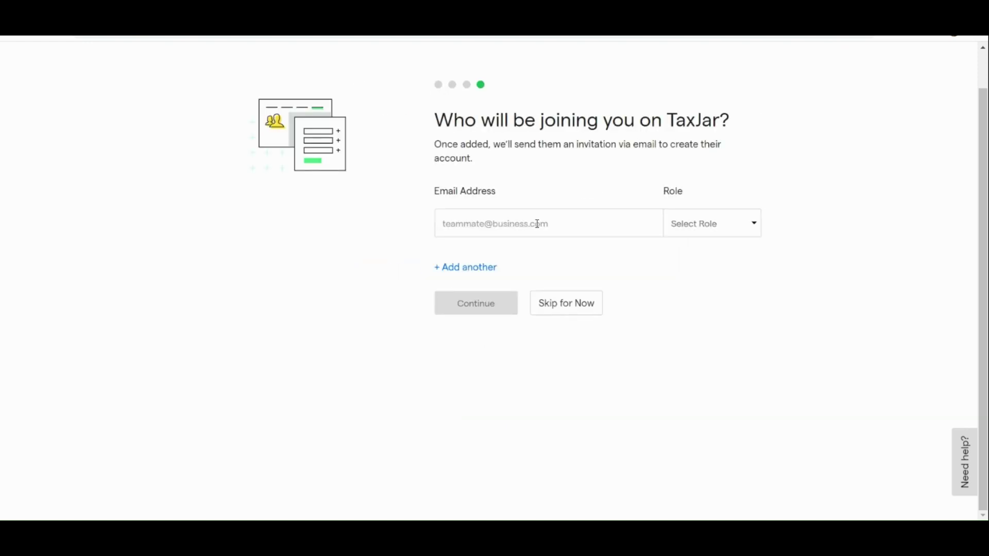
- Skip inviting teammates and go to the new account's dashboard
left_click(566, 303)
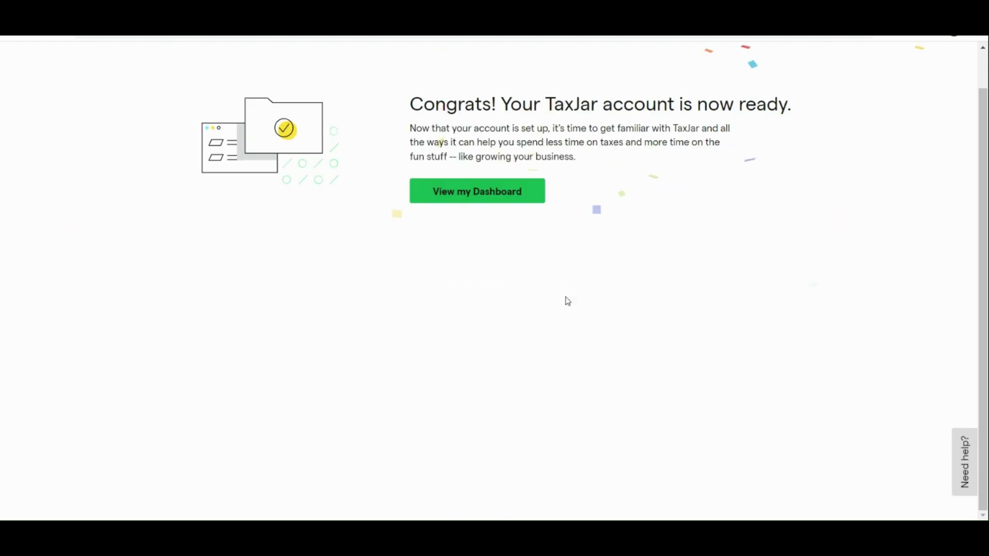
left_click(491, 190)
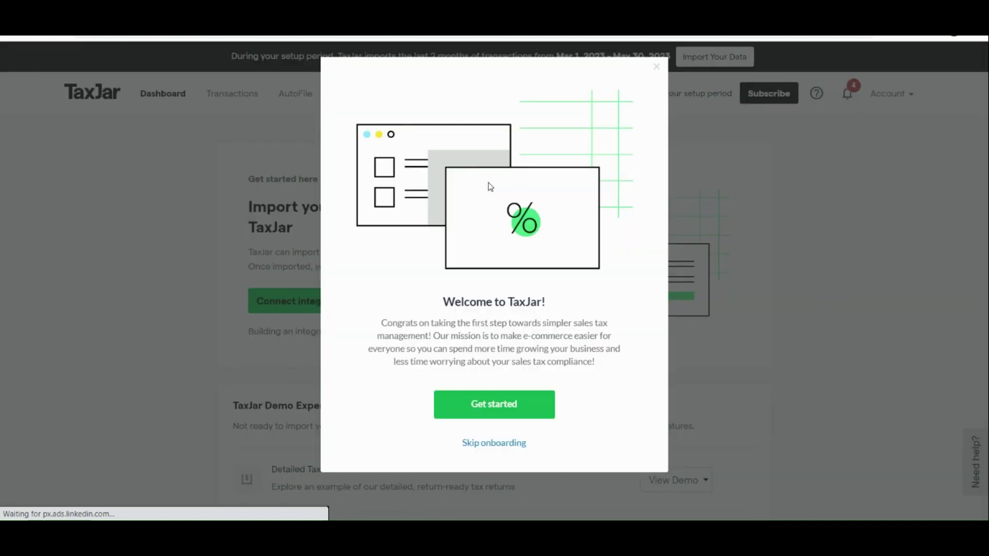
left_click(497, 445)
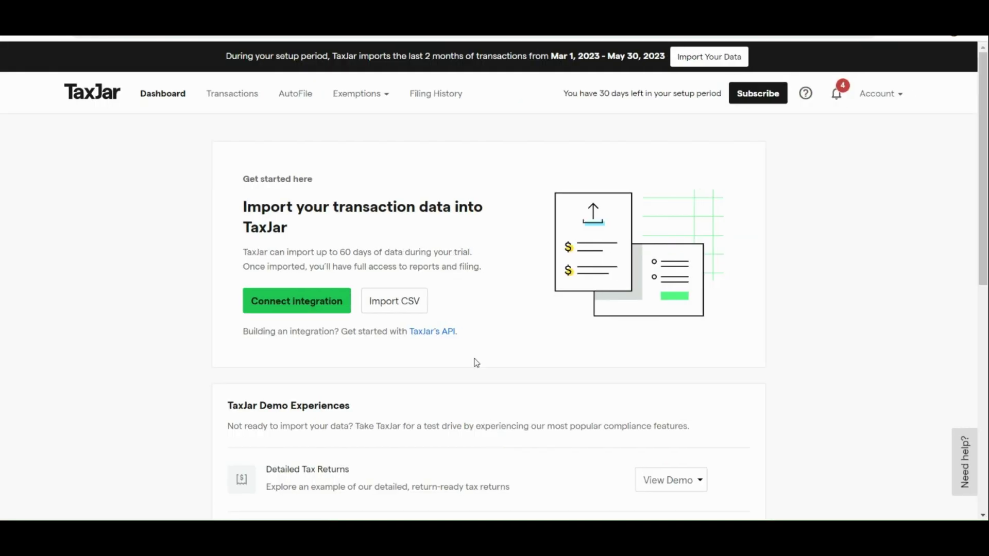
scroll(473, 360, "down", 3)
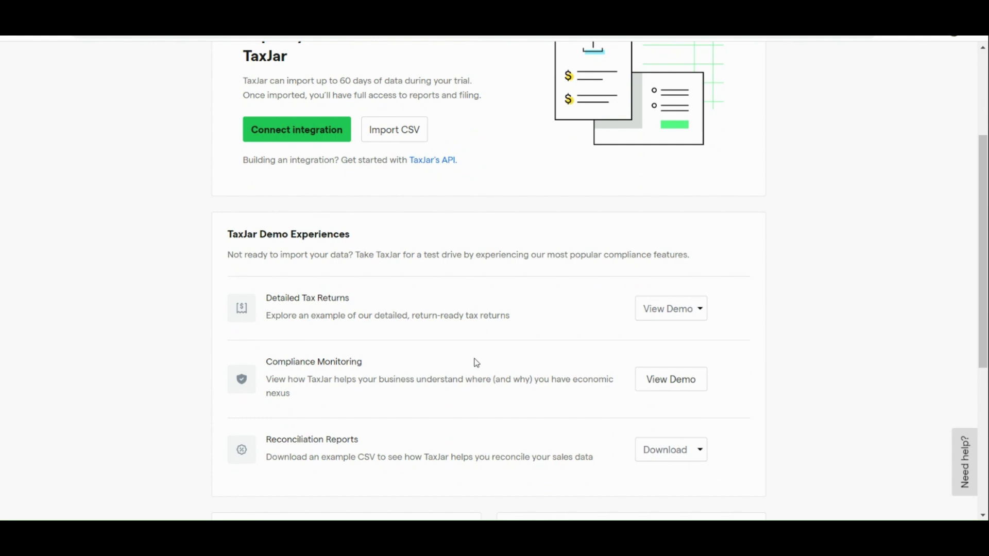
scroll(477, 363, "down", 3)
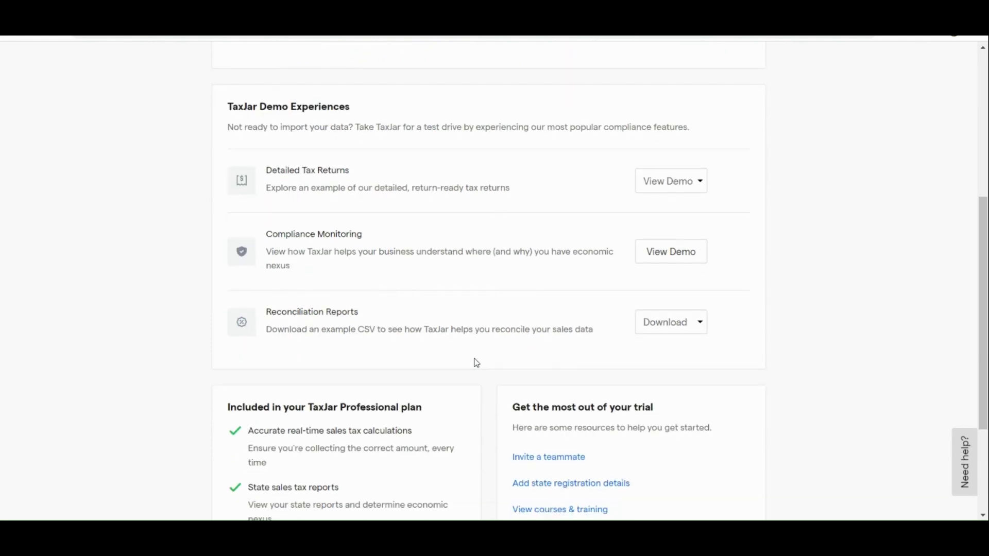
scroll(477, 363, "down", 3)
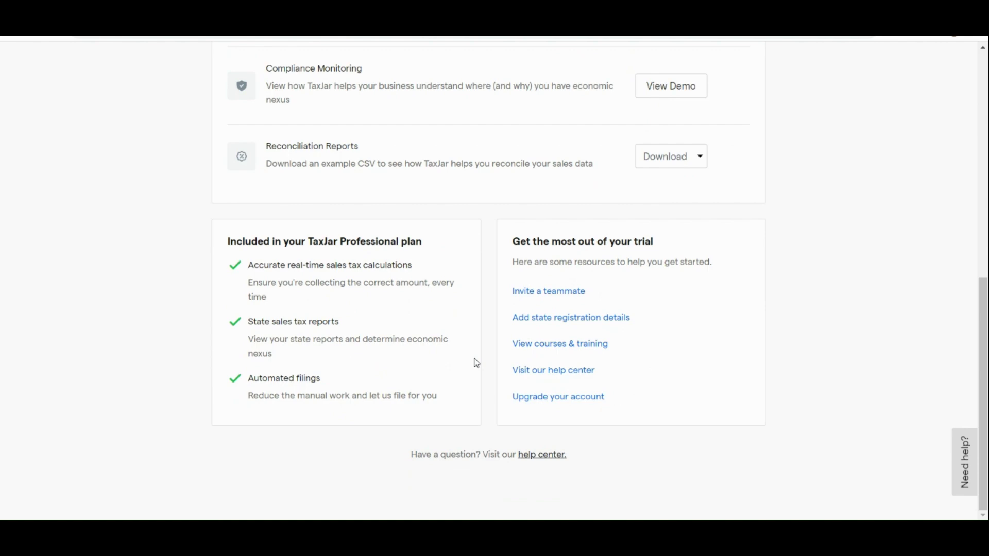
scroll(312, 366, "up", 5, "ctrl")
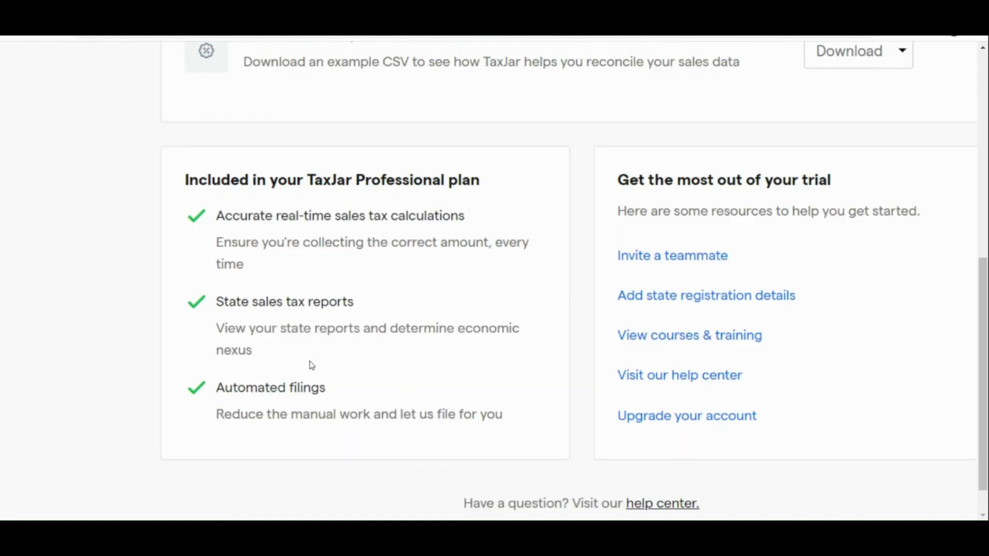
scroll(312, 365, "down", 1)
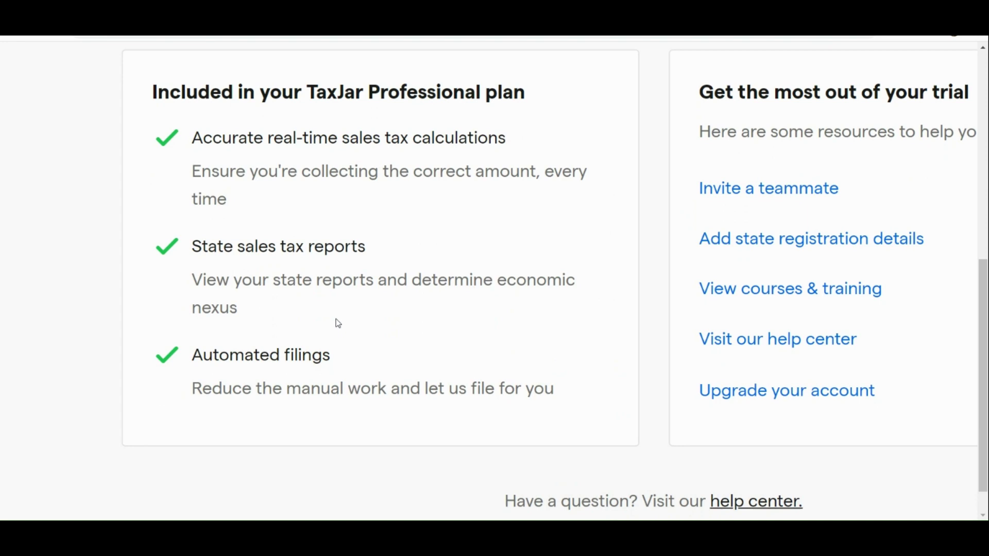
scroll(380, 327, "down", 1)
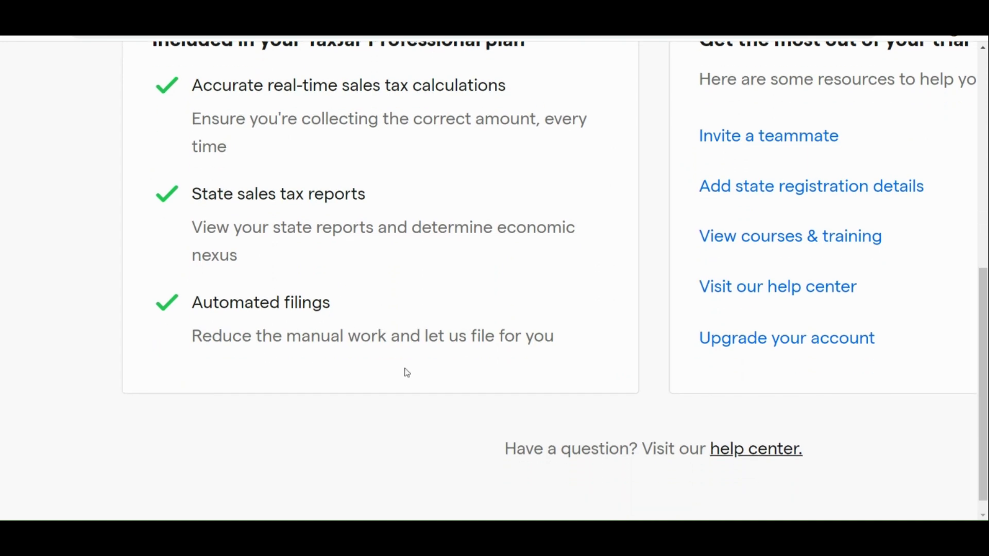
key("ctrl+0")
scroll(407, 373, "up", 3)
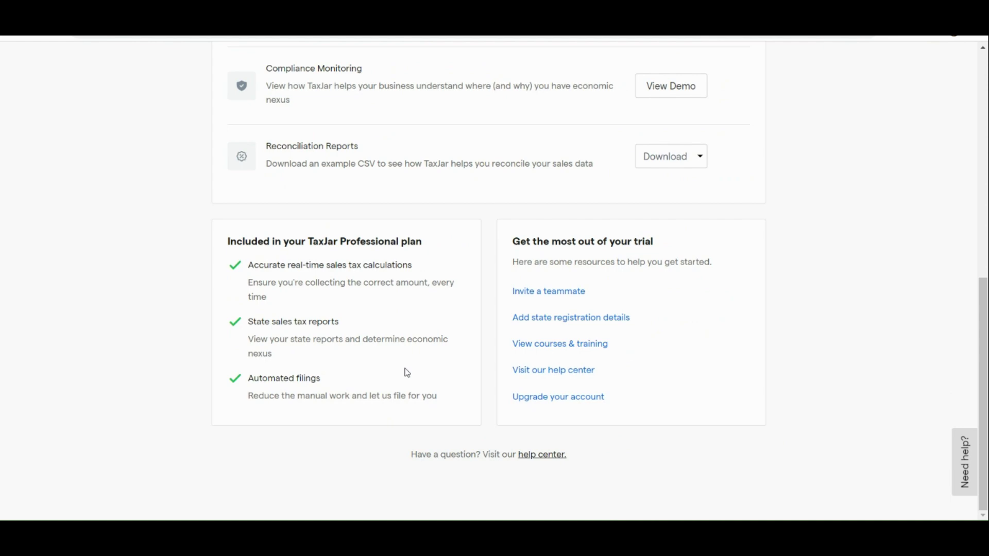
scroll(407, 373, "up", 10)
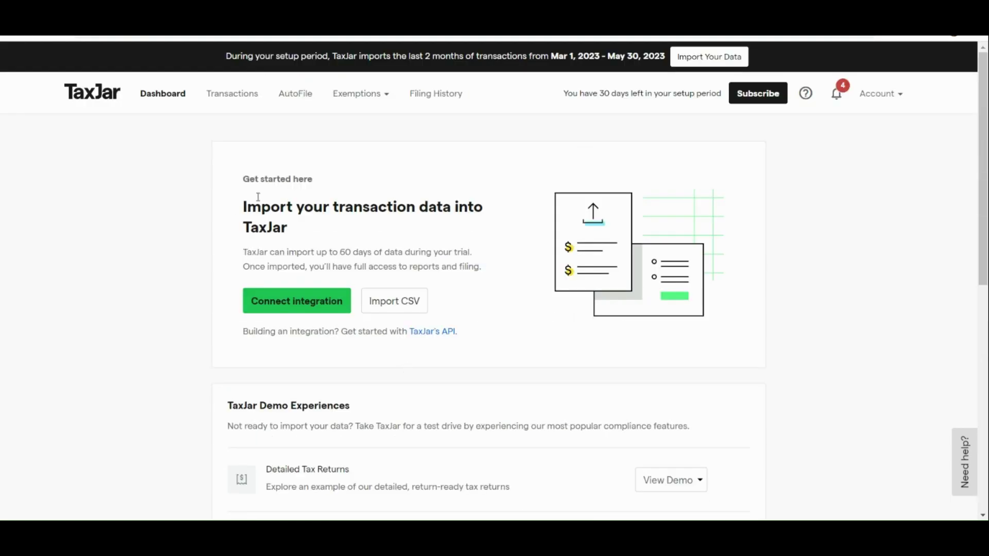
scroll(229, 97, "up", 3)
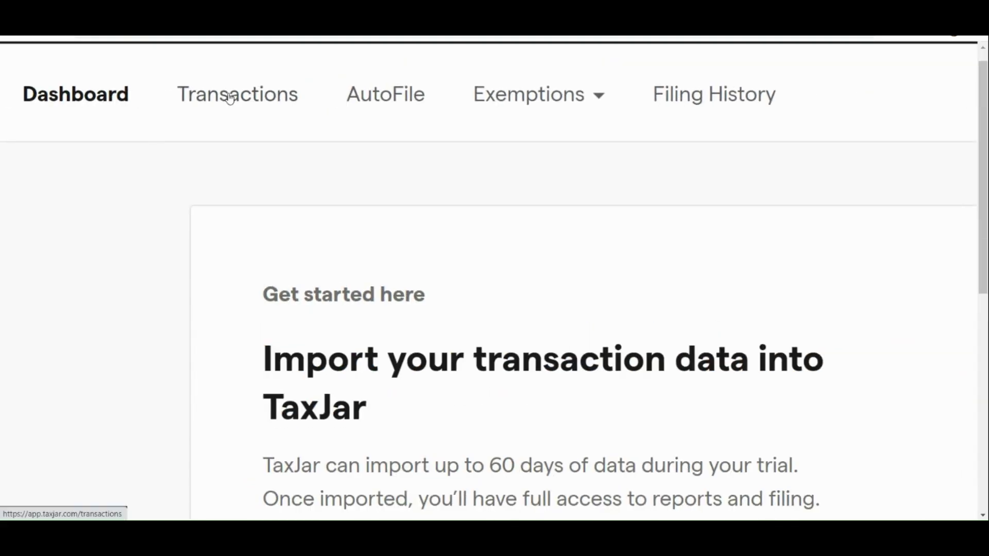
- Go to Transactions and show the Actions list with CSV export, linked account and prior-year options
left_click(229, 98)
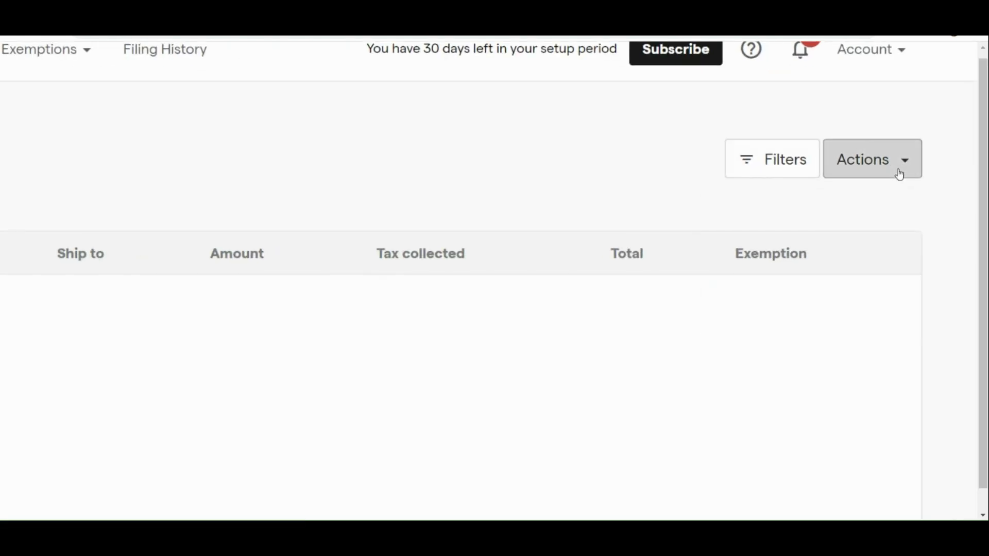
left_click(899, 175)
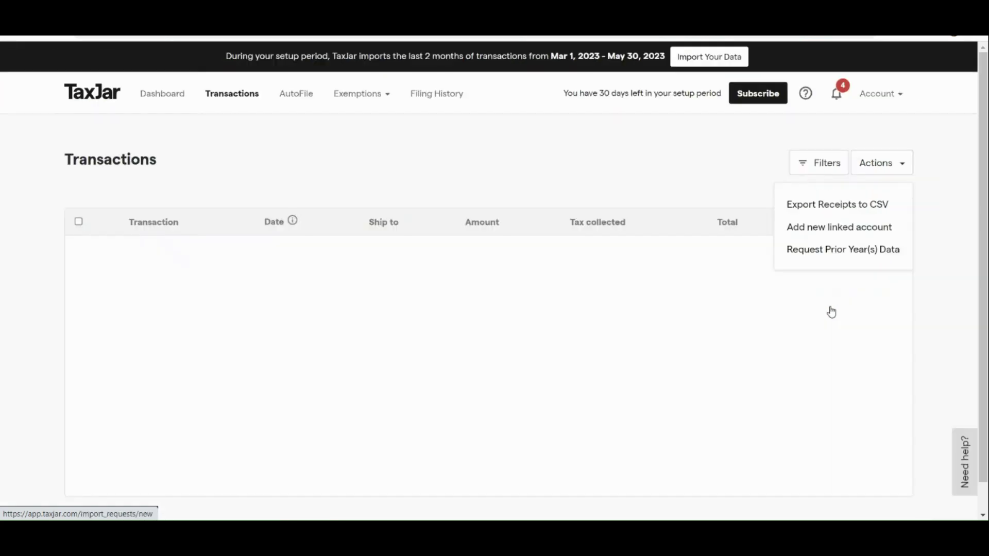
- Show the AutoFile overview with 1 state available at $35.00 per filing
left_click(309, 92)
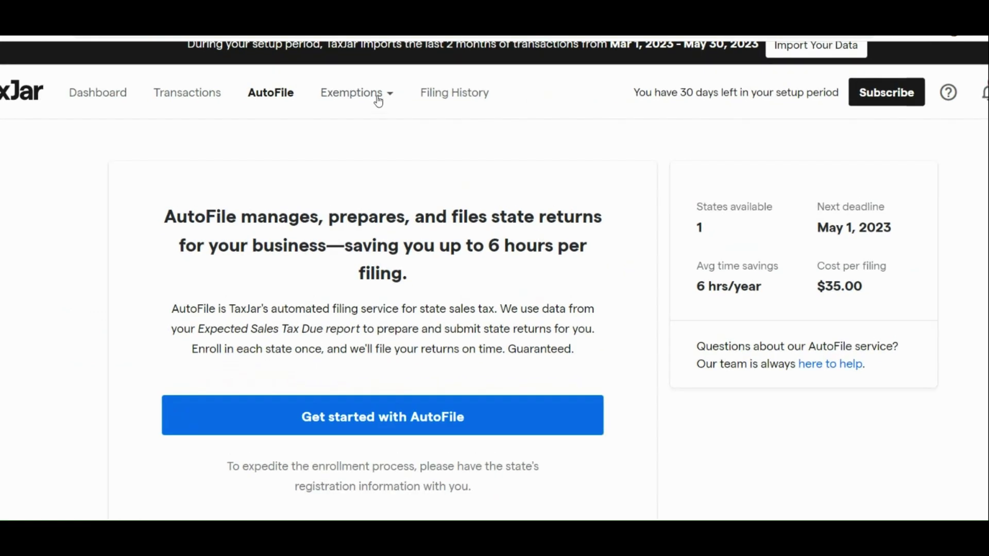
- View the empty tax-exempt customers list, then go to Product Categorization & Exemptions
left_click(378, 102)
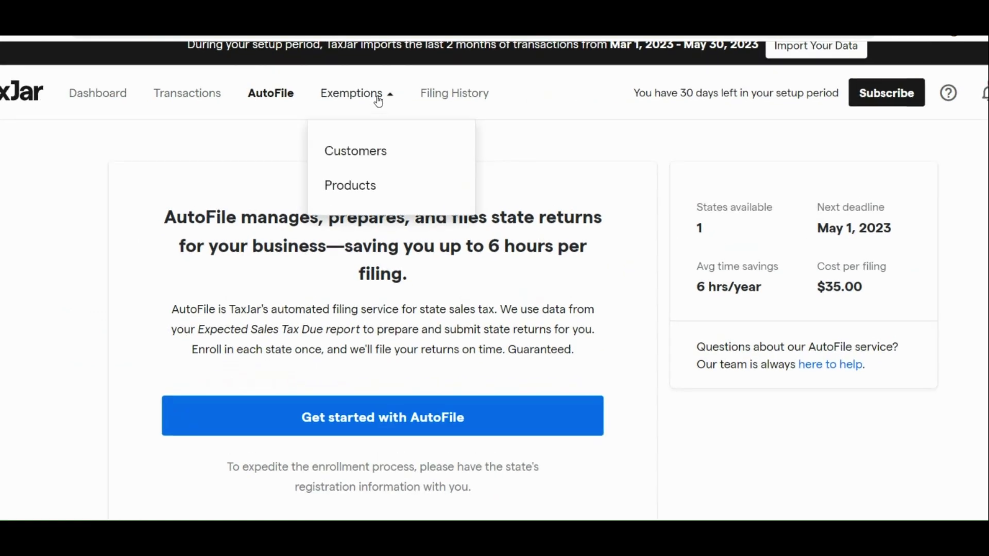
left_click(372, 148)
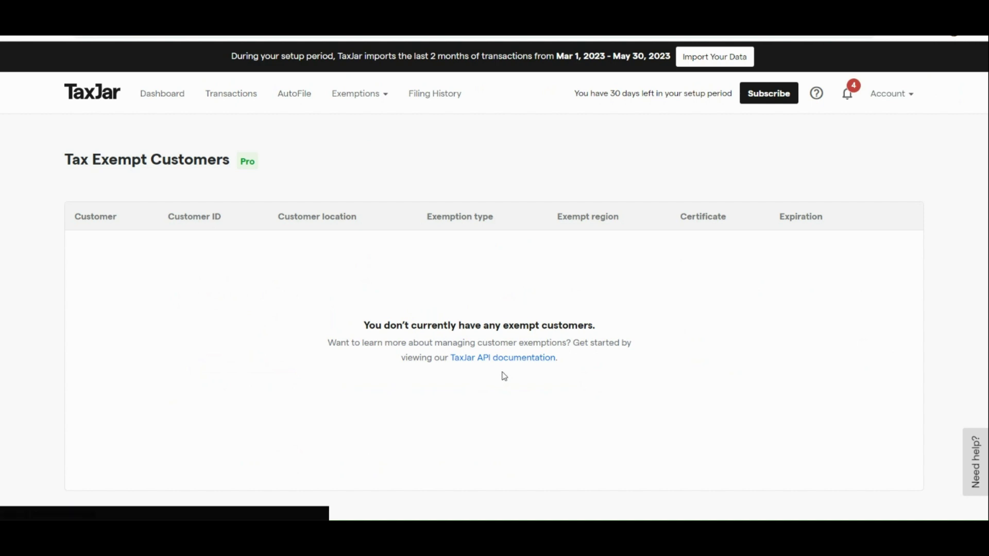
left_click(381, 101)
left_click(367, 169)
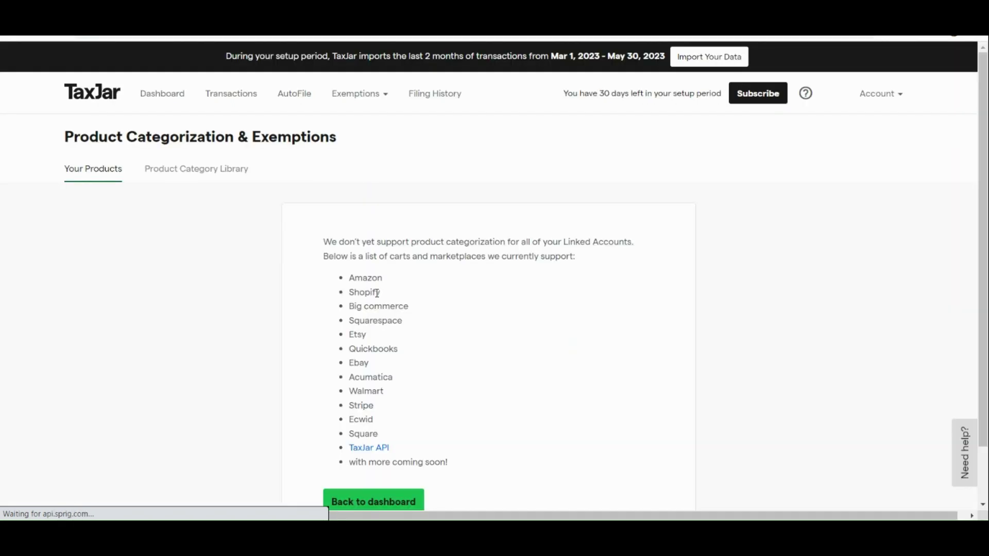
- Scroll through the supported carts and marketplaces and reset the page zoom with Ctrl+0
scroll(378, 309, "down", 2)
scroll(378, 309, "up", 1)
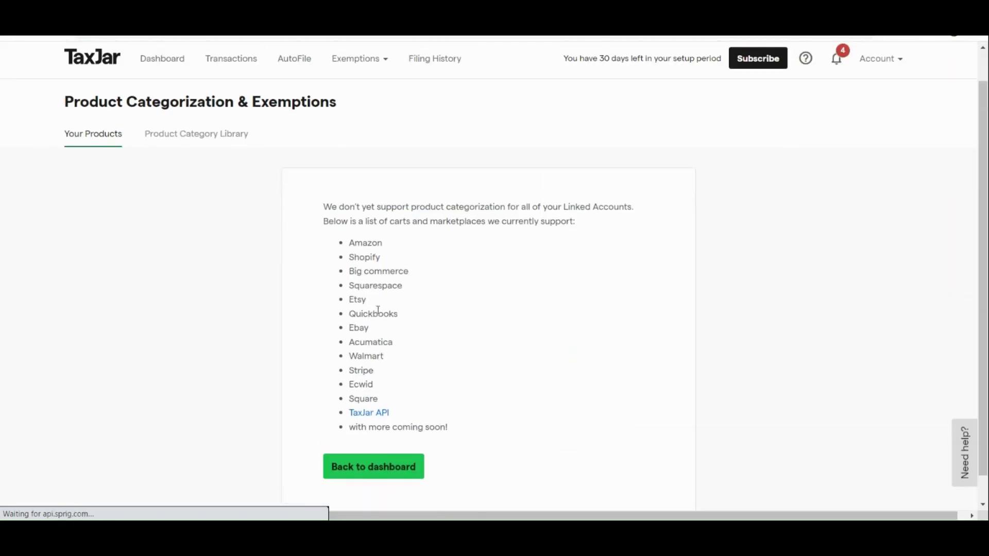
scroll(378, 310, "down", 1)
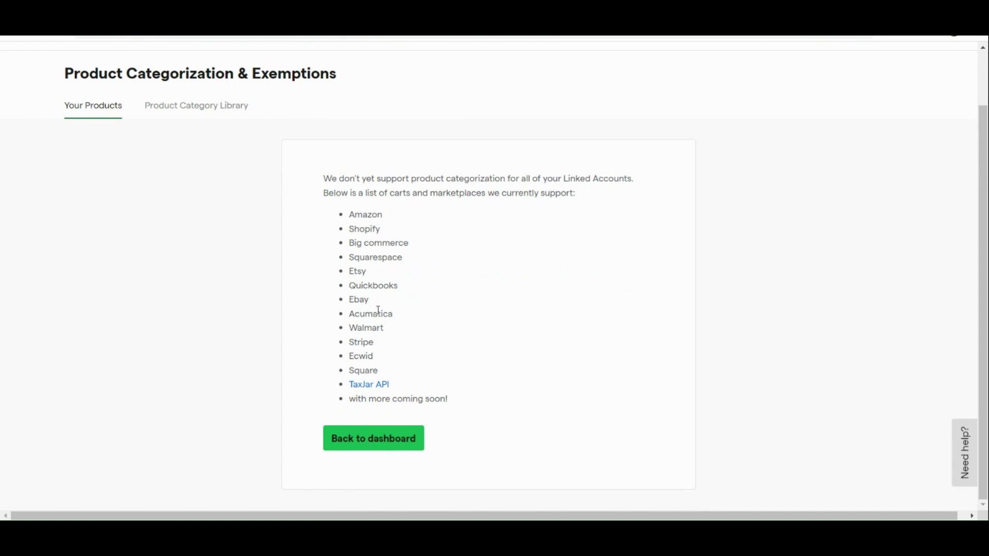
scroll(378, 311, "up", 3, "ctrl")
scroll(378, 311, "down", 1)
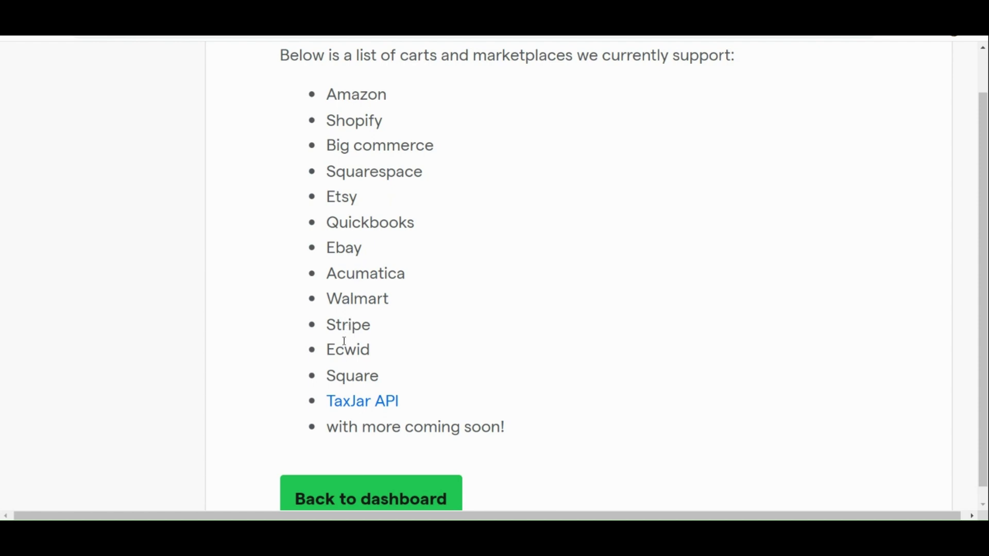
scroll(341, 375, "down", 2)
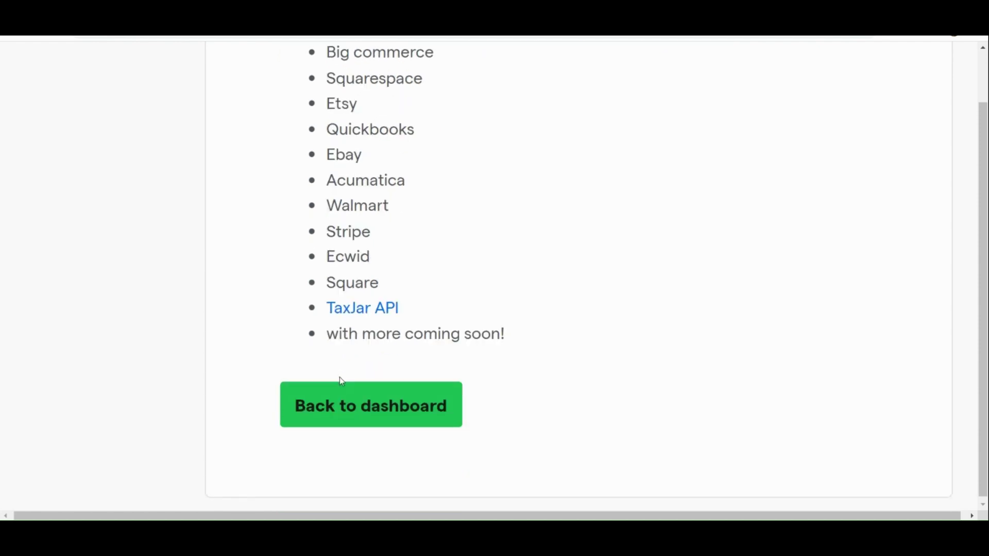
key("ctrl+0")
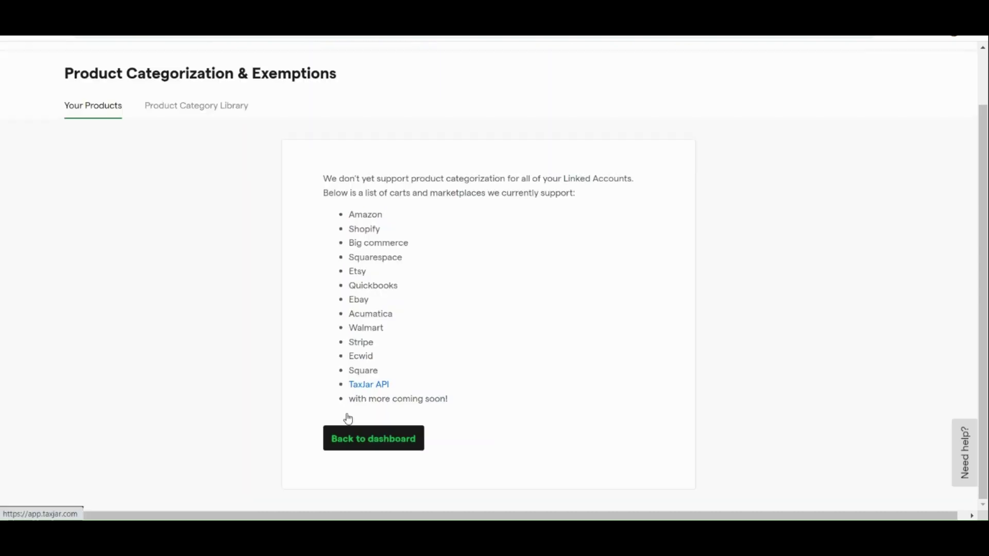
scroll(348, 417, "up", 1)
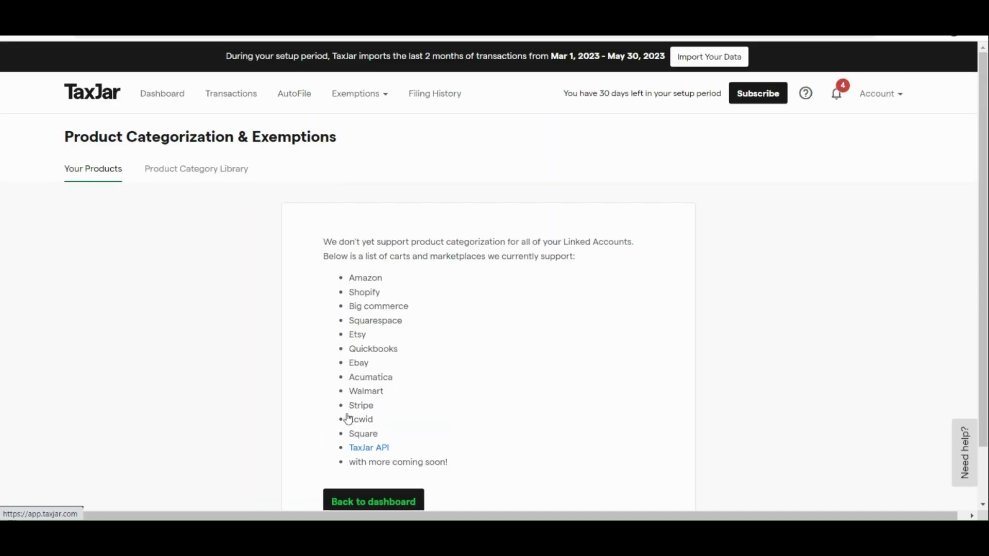
- Switch to the Product Category Library and scroll through its category table
left_click(210, 177)
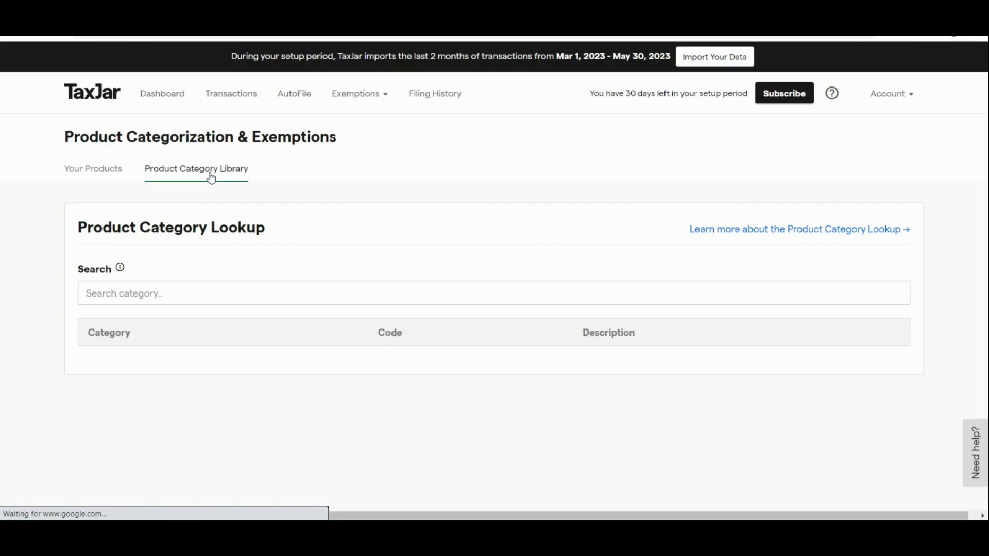
scroll(249, 317, "down", 2)
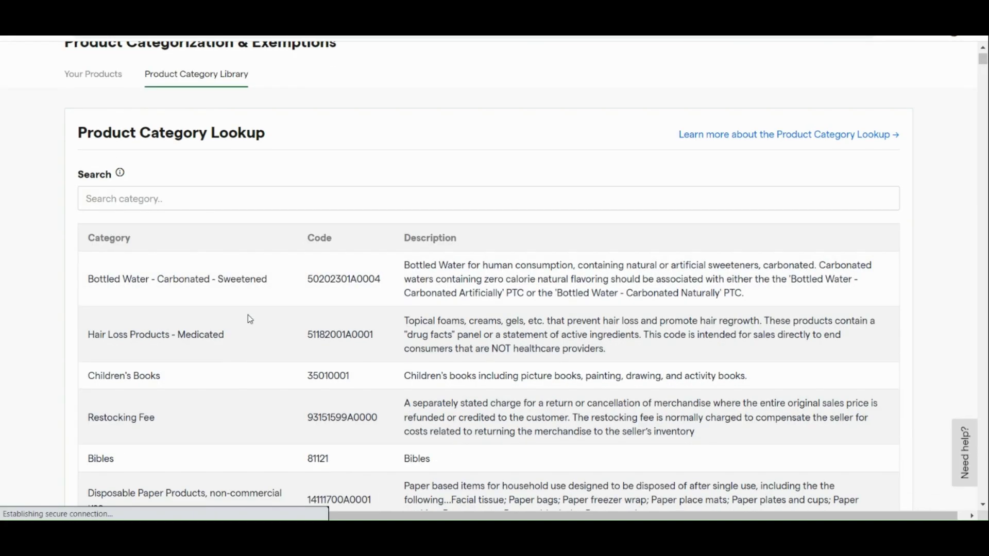
scroll(250, 319, "down", 2)
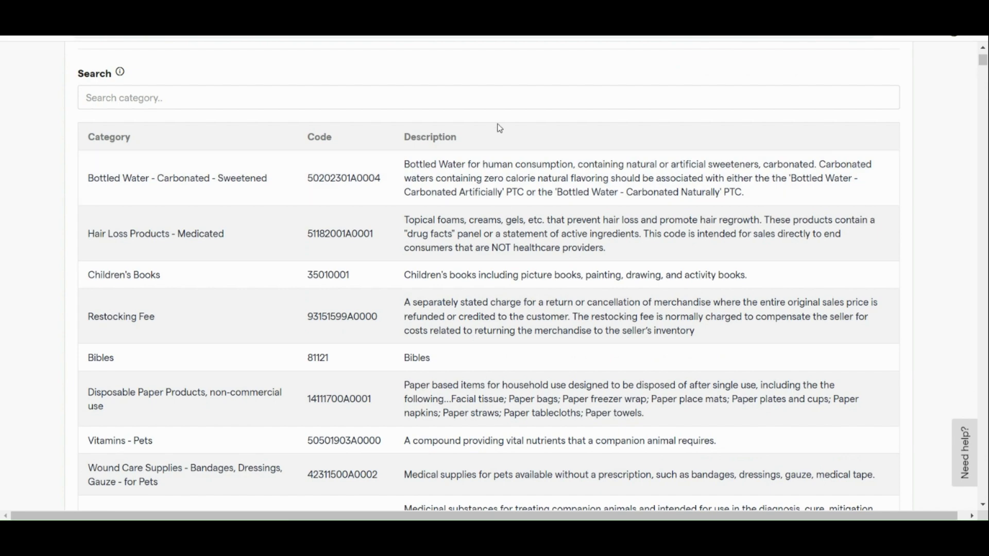
scroll(505, 151, "down", 6)
scroll(499, 124, "down", 8)
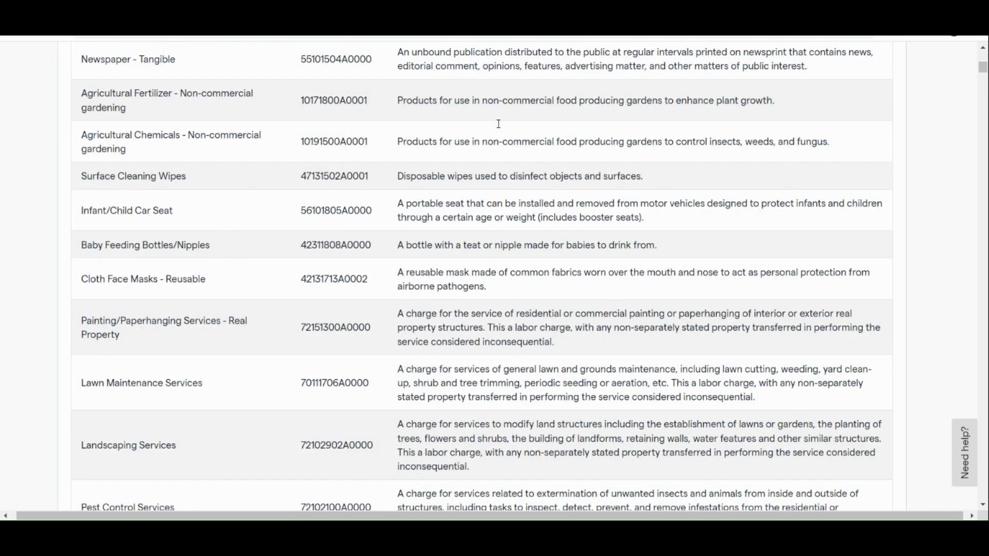
scroll(500, 124, "up", 14)
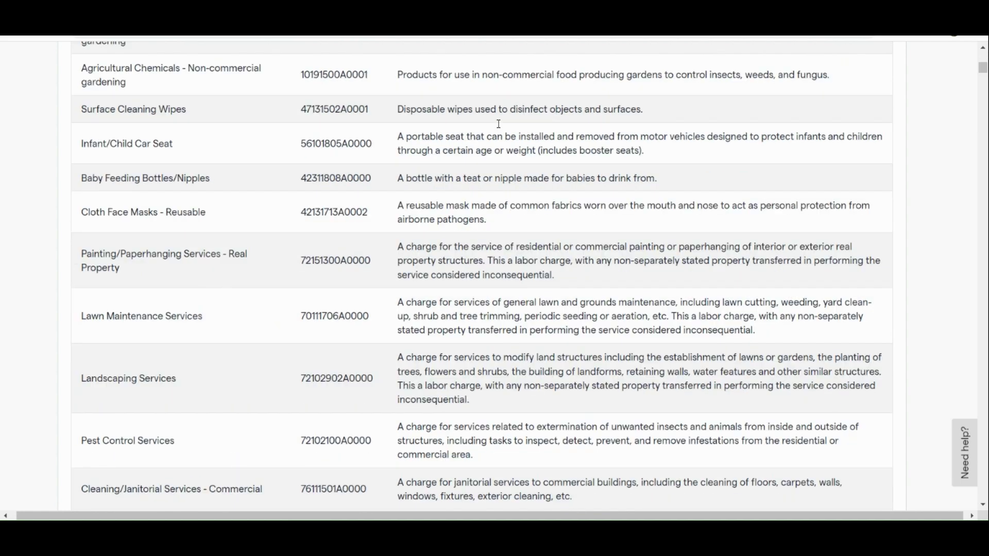
scroll(498, 124, "up", 5)
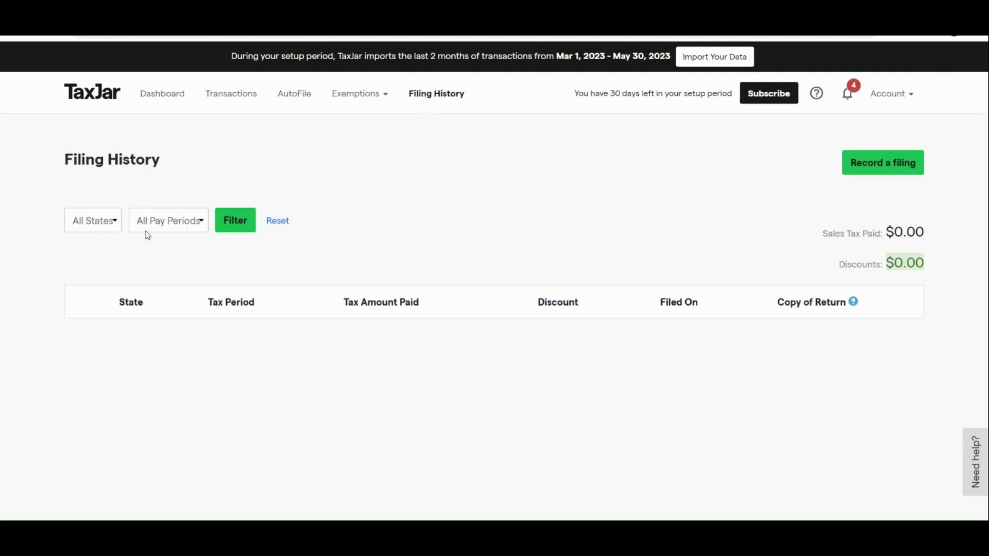
left_click(108, 223)
left_click(164, 222)
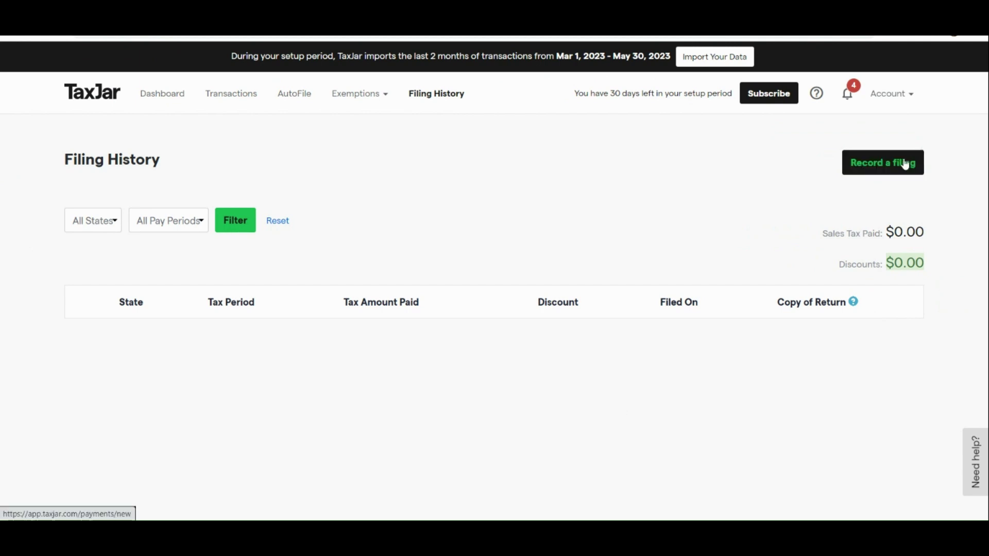
- Start a new sales tax filing record and scroll through the blank form
left_click(901, 168)
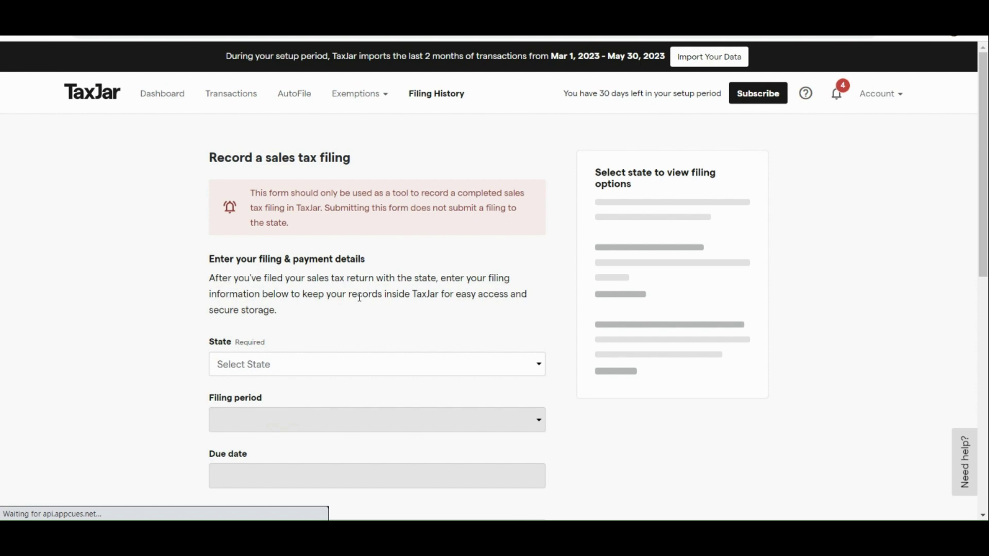
scroll(359, 297, "down", 2)
scroll(347, 267, "up", 2)
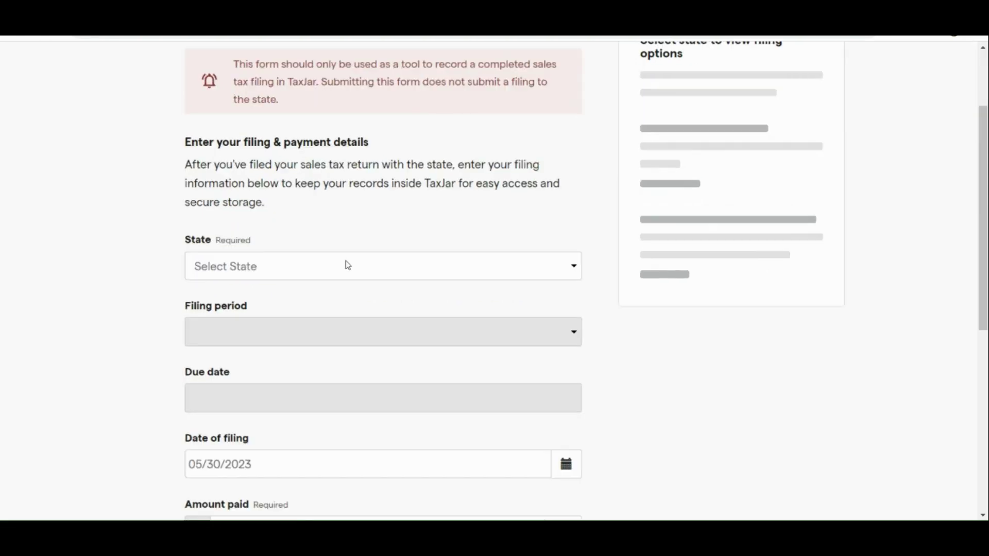
scroll(348, 265, "up", 2)
scroll(349, 266, "down", 2)
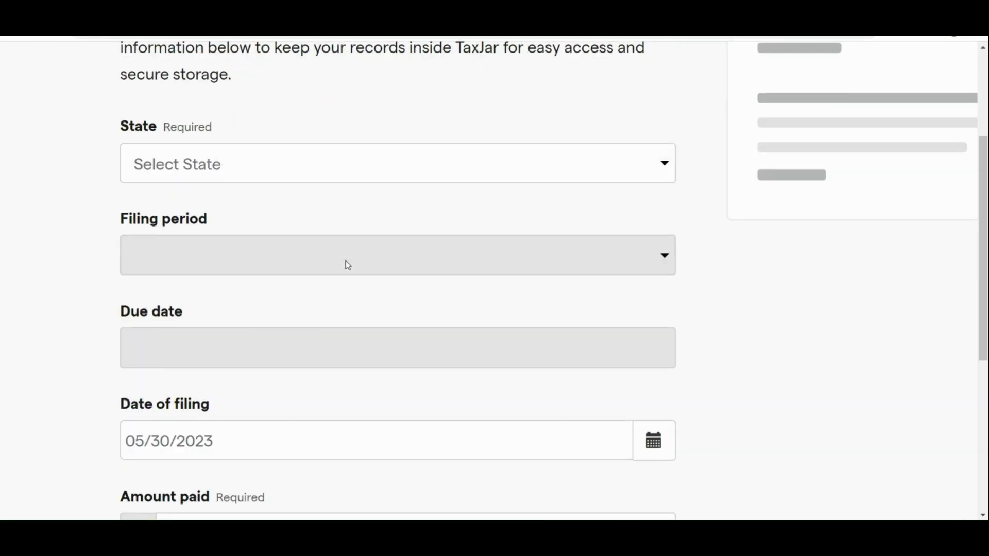
scroll(345, 260, "down", 2)
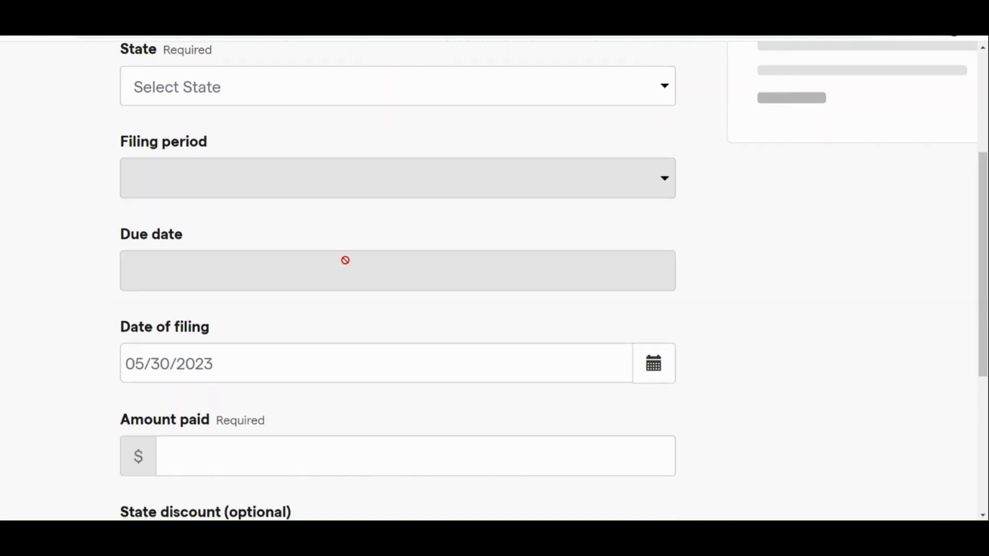
scroll(345, 260, "down", 2)
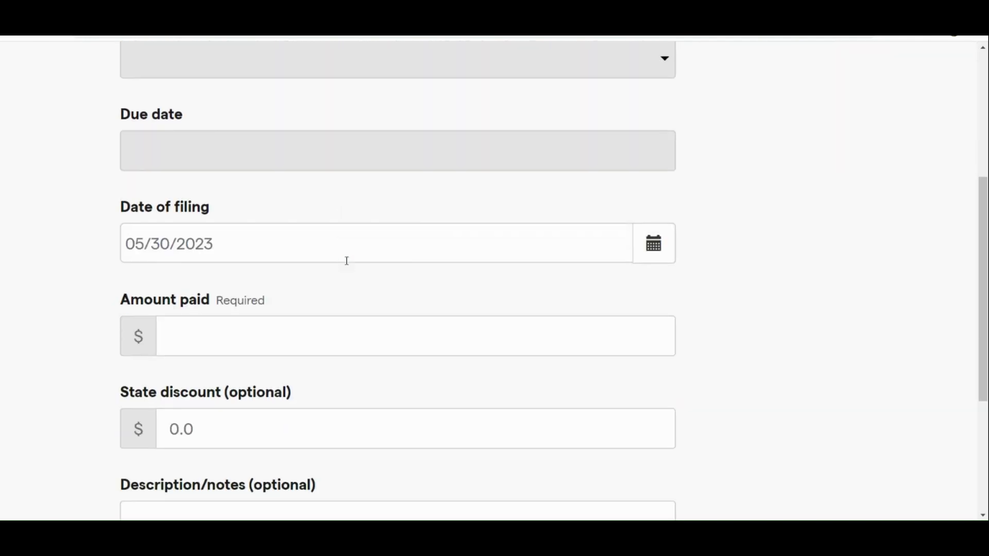
scroll(347, 261, "down", 2)
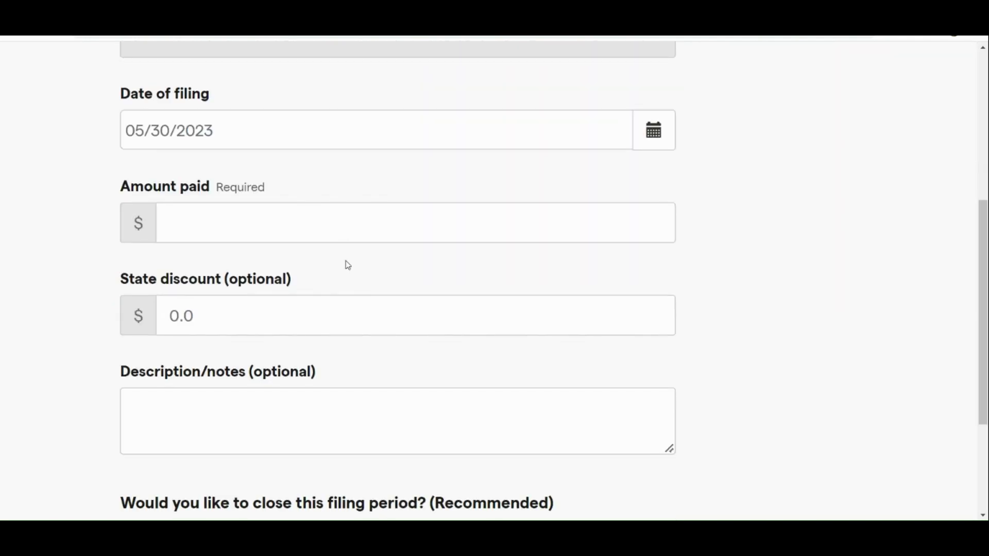
scroll(348, 266, "down", 2)
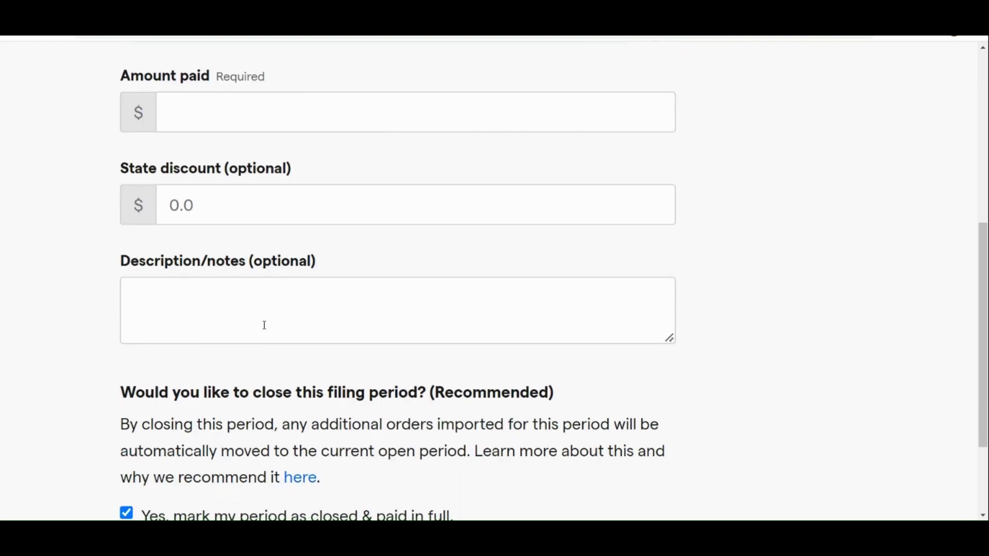
scroll(349, 331, "down", 2)
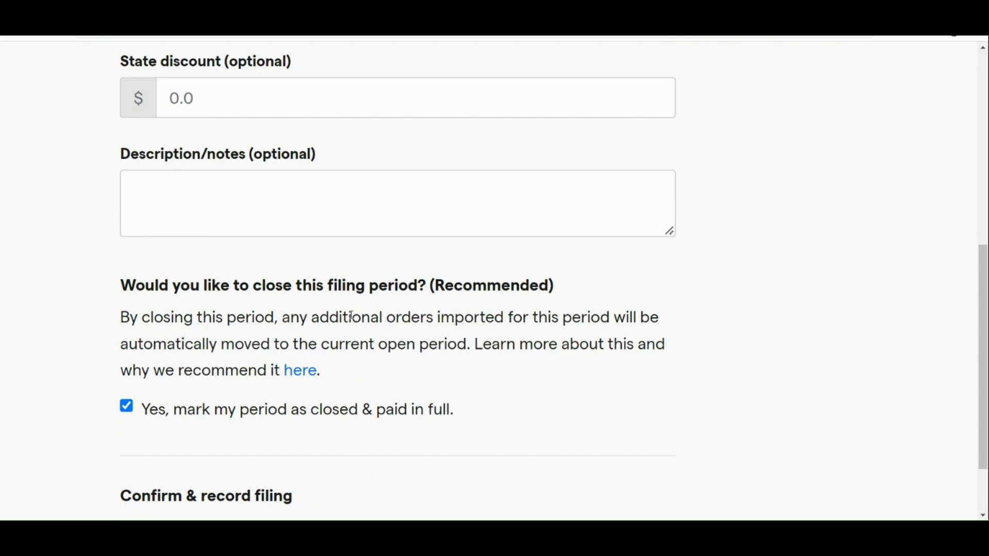
scroll(492, 331, "down", 4)
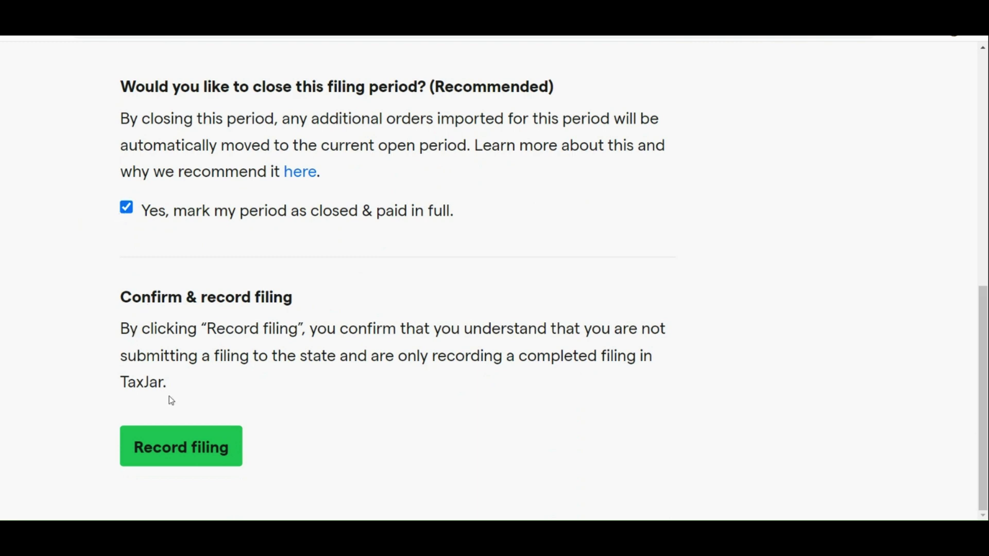
- Try submitting the empty form, reset zoom with Ctrl+0, and return to the top
left_click(147, 439)
key("ctrl+0")
scroll(295, 303, "up", 10)
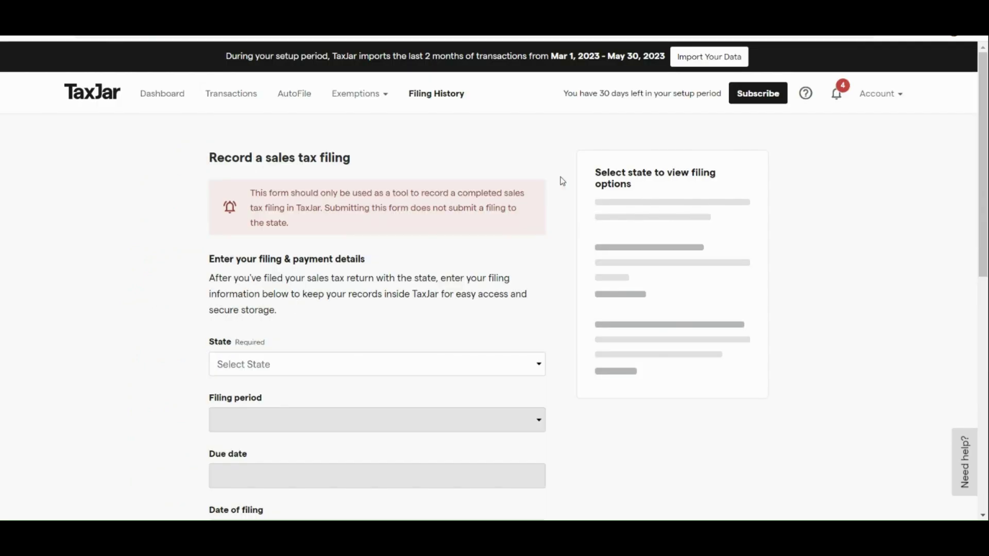
- Return to the Dashboard from the top navigation
left_click(135, 97)
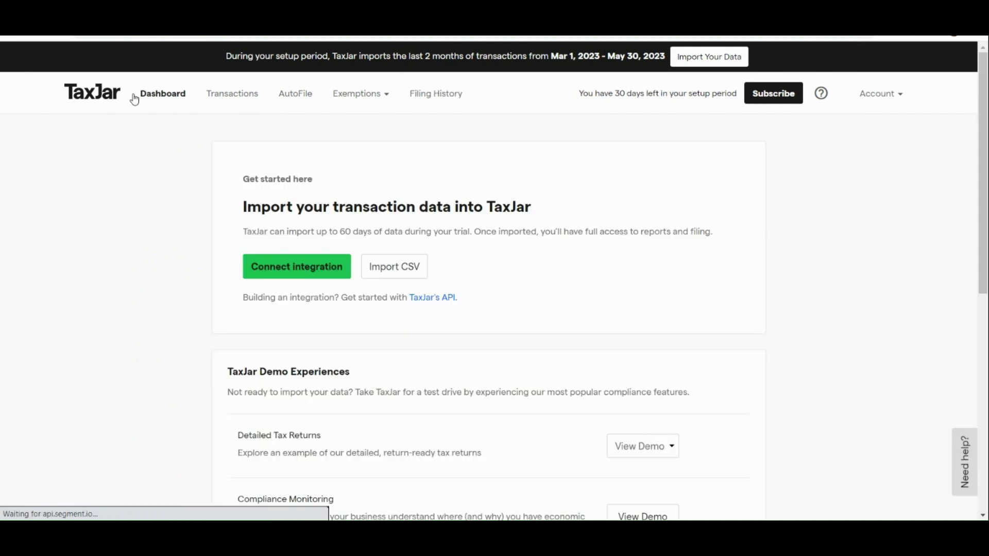